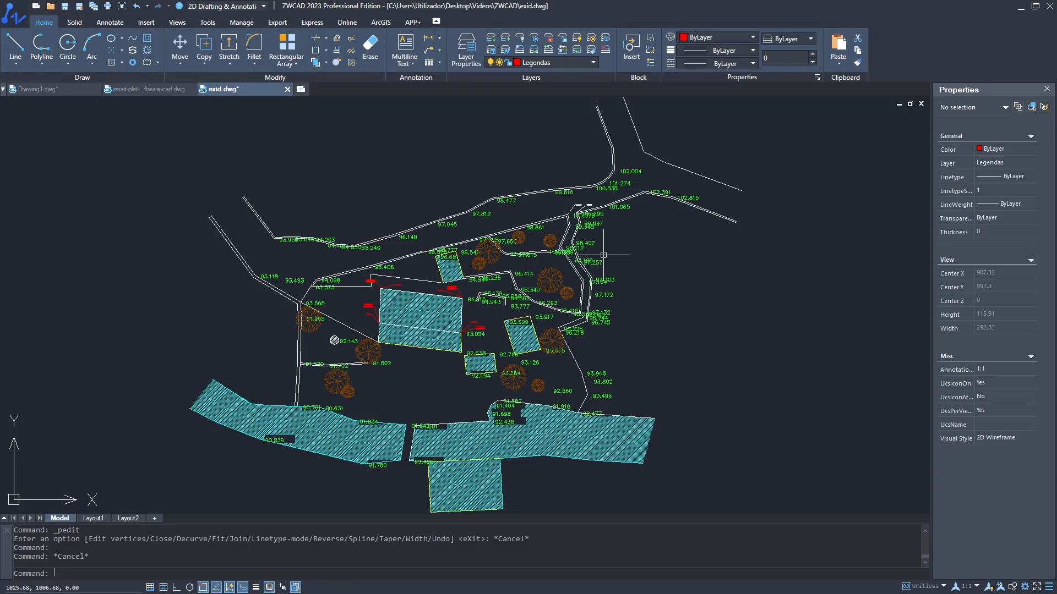
Inspect the upper boundary polyline near 96.148, then recentre the view on the site plan
scroll(408, 236, up, 1)
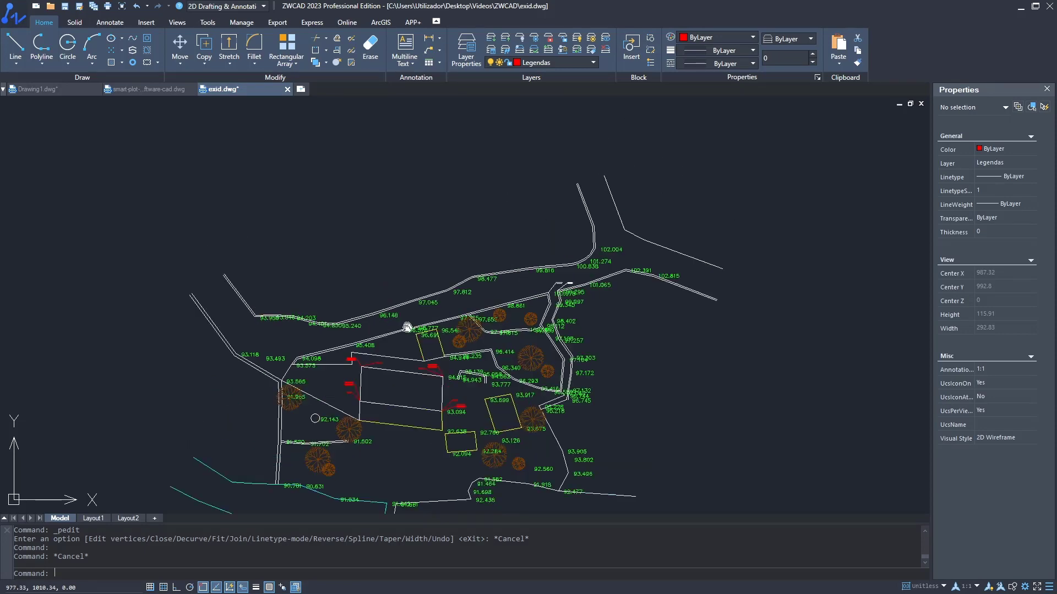
scroll(385, 319, up, 2)
scroll(527, 207, up, 2)
click(527, 208)
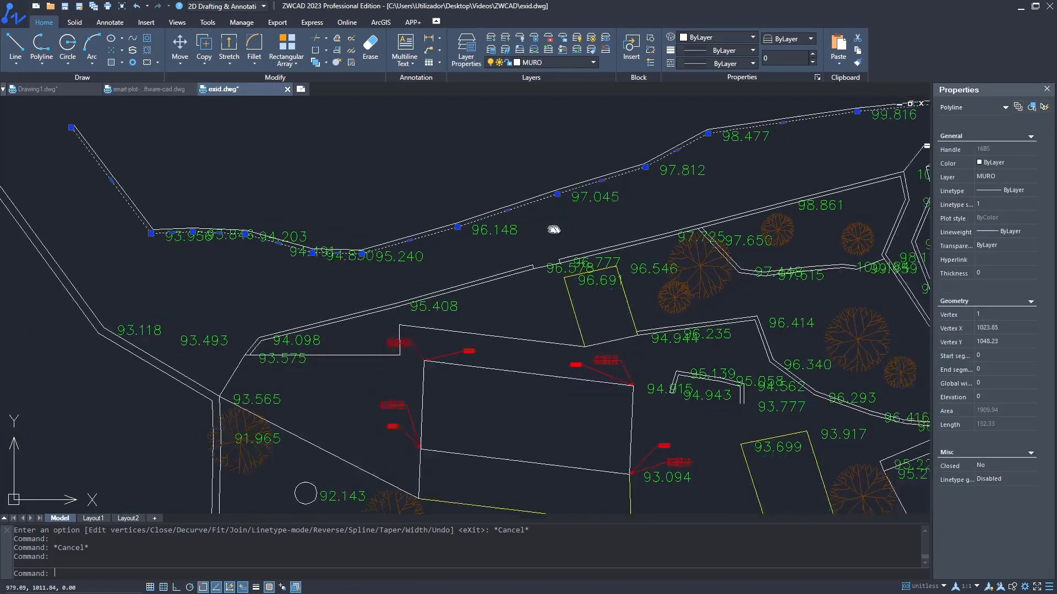
scroll(495, 231, down, 4)
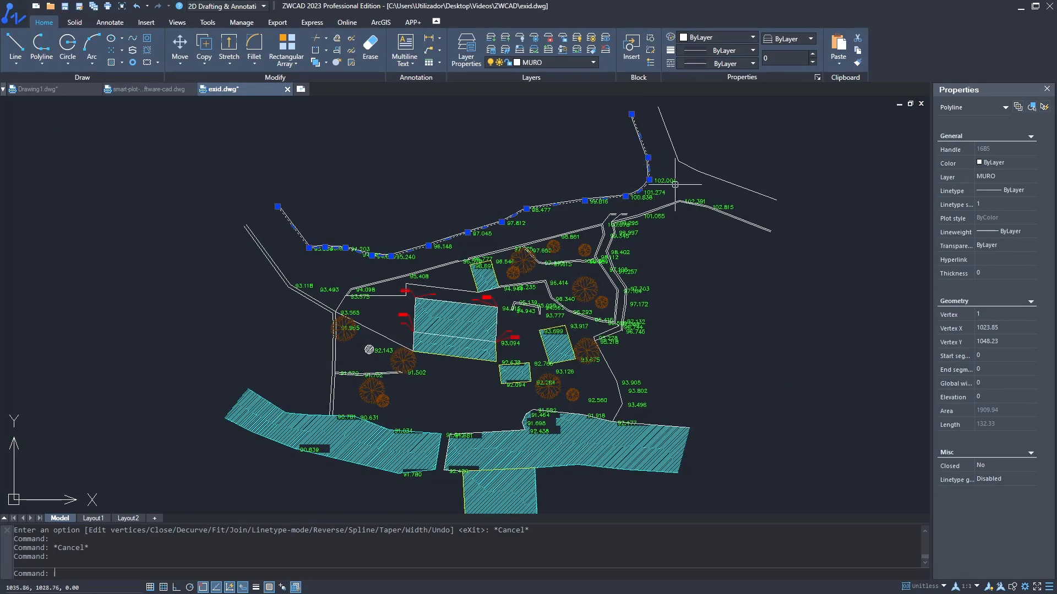
key(Escape)
middle_drag(362, 215, 322, 226)
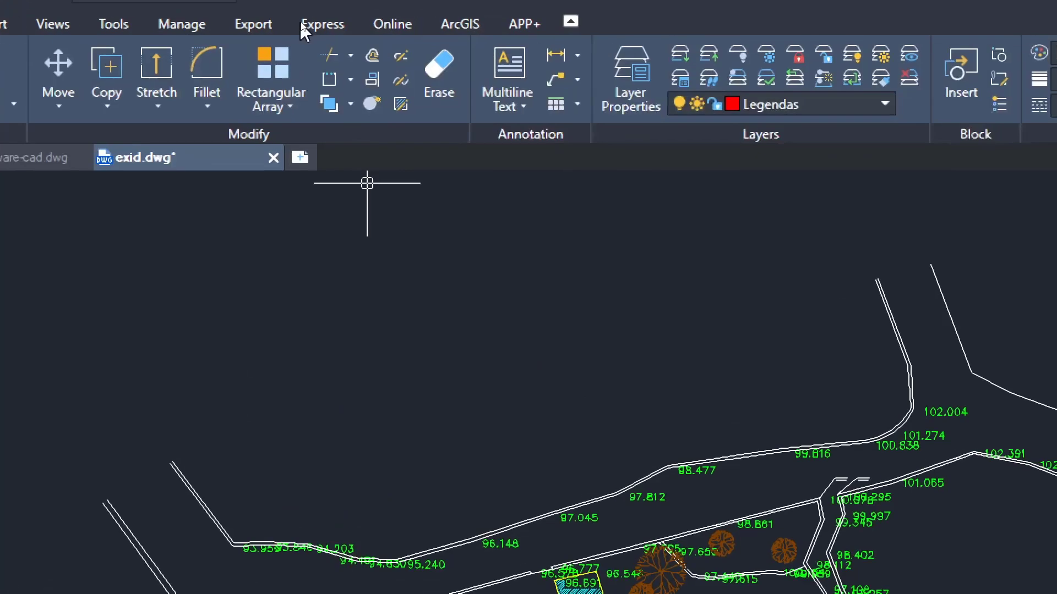
Place three trial Enhanced Ordinate Dimension coordinate labels on the upper boundary line
click(302, 23)
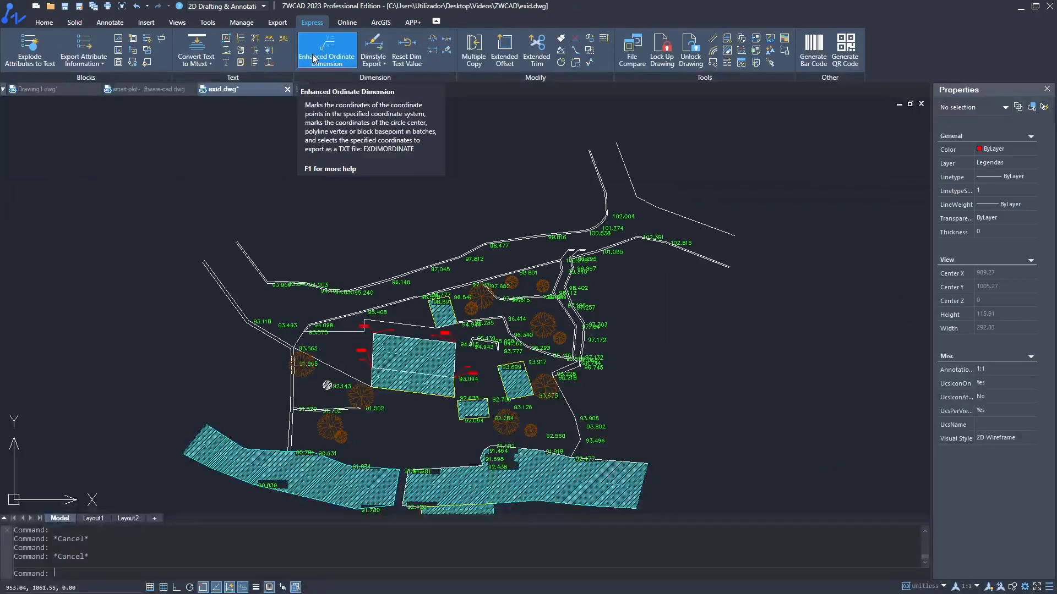
click(313, 58)
scroll(255, 224, up, 3)
scroll(295, 283, up, 2)
scroll(279, 224, up, 1)
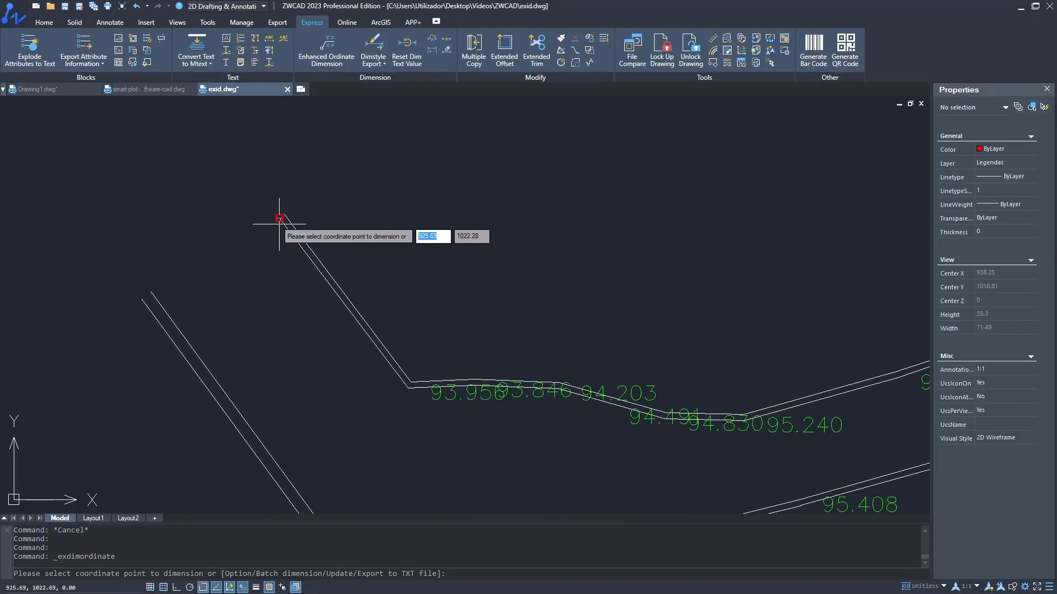
click(279, 224)
click(319, 180)
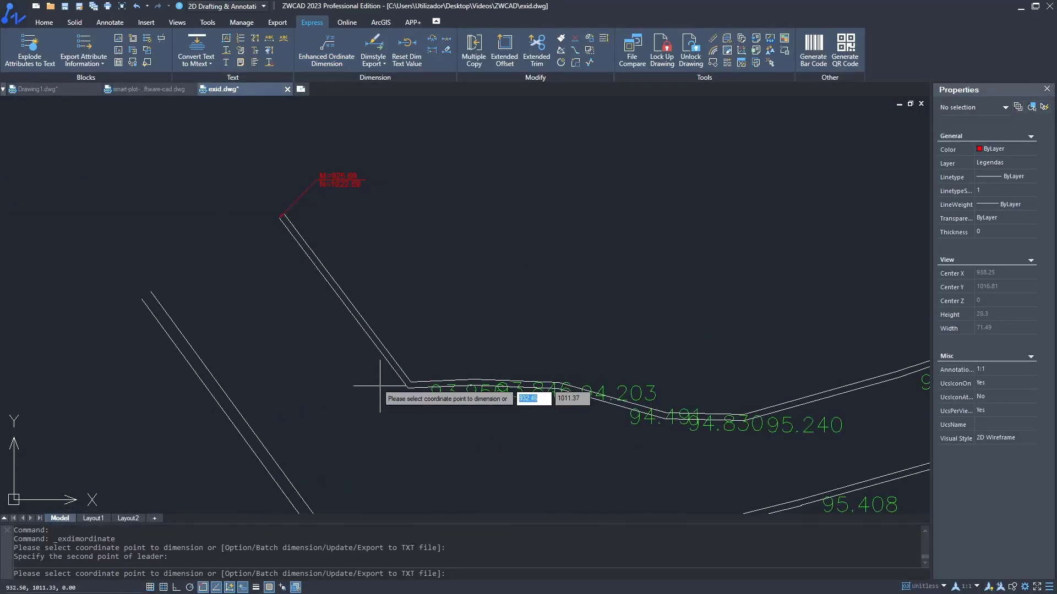
click(410, 384)
click(468, 289)
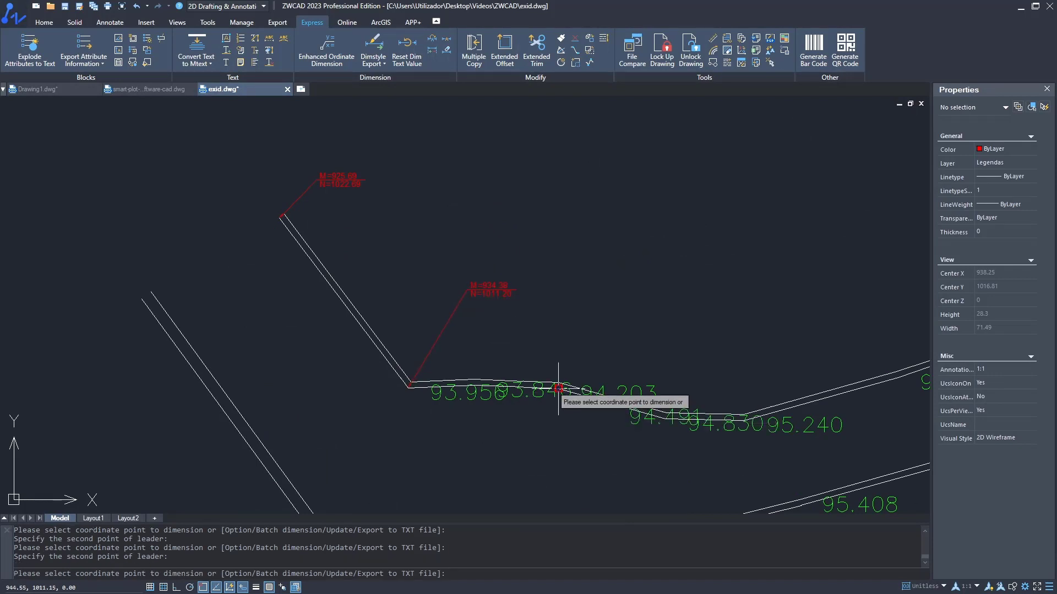
click(558, 388)
click(599, 298)
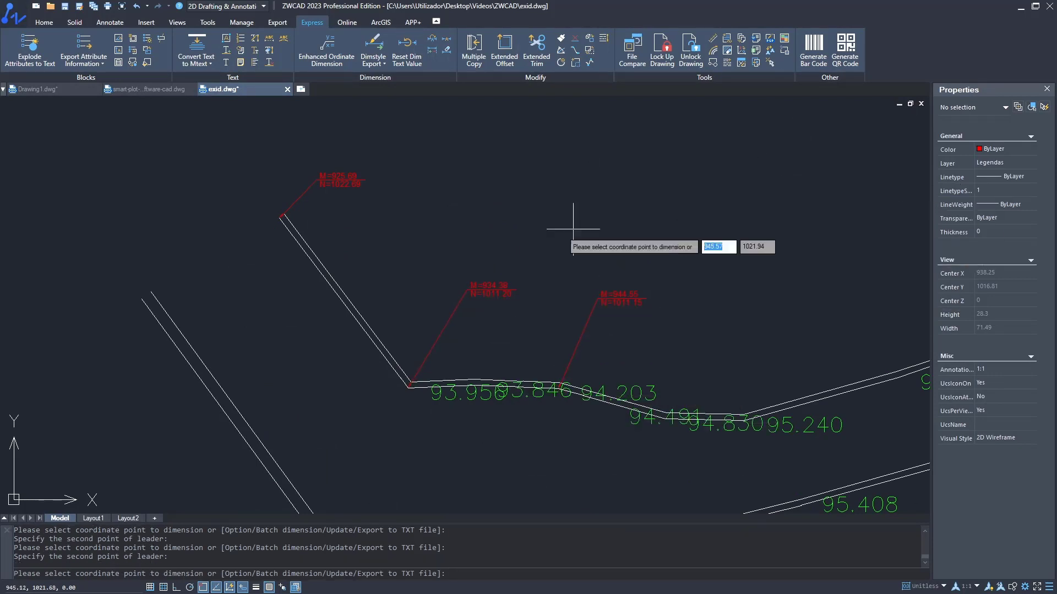
right_click(589, 248)
click(567, 255)
Delete the three trial coordinate labels from the upper boundary line
scroll(652, 321, down, 4)
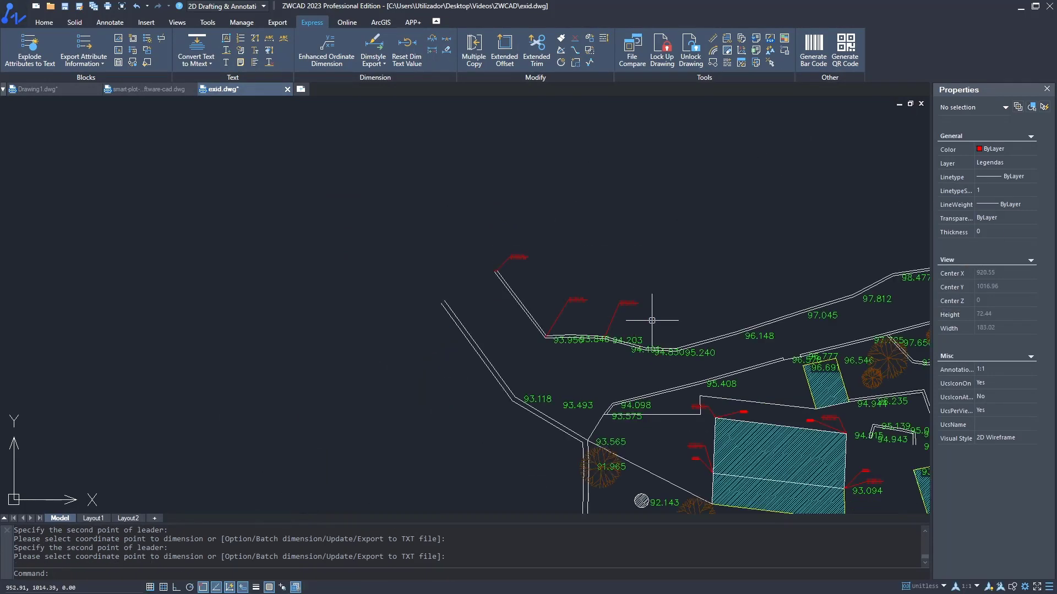
middle_drag(652, 321, 490, 298)
click(560, 306)
click(389, 278)
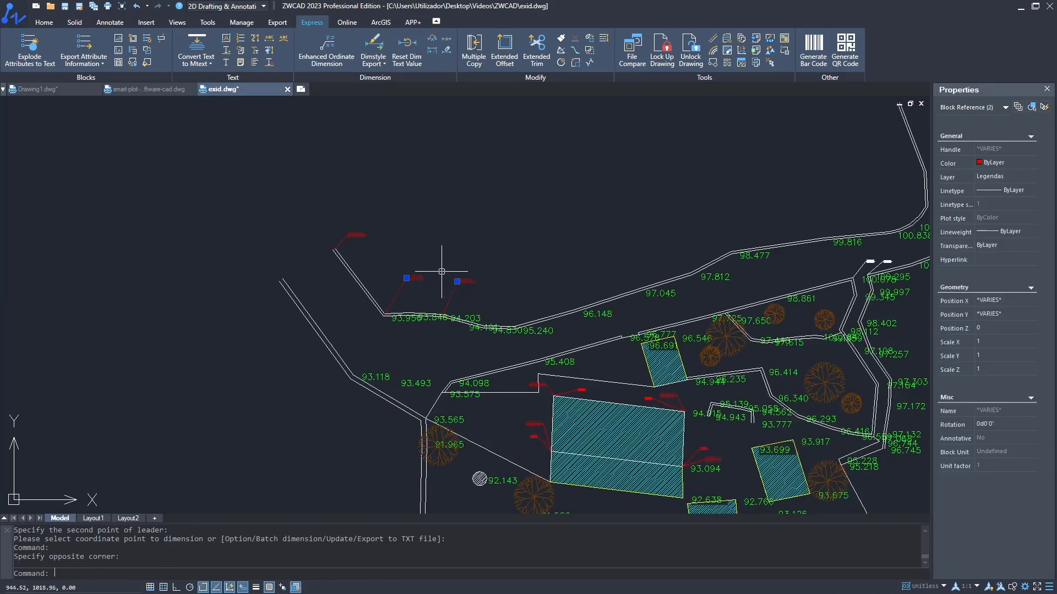
key(Delete)
click(418, 216)
click(368, 246)
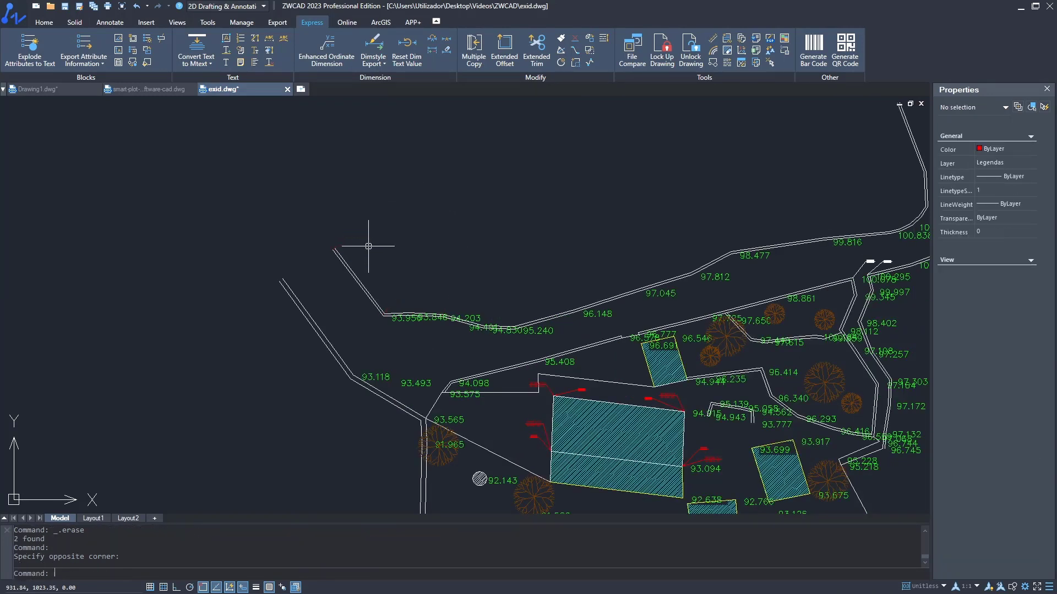
key(Delete)
middle_drag(409, 282, 300, 318)
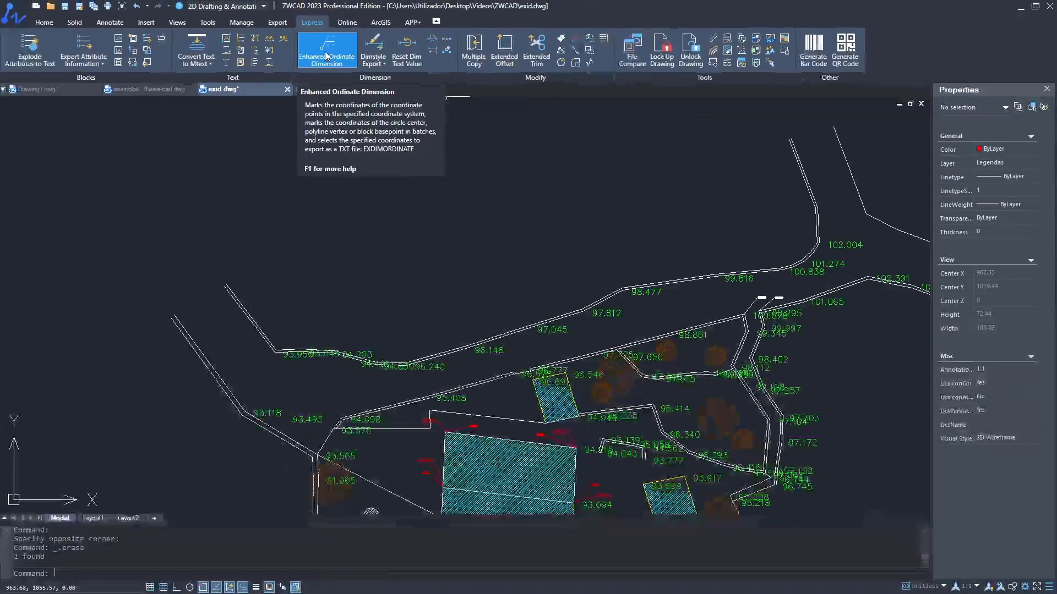
Restart Enhanced Ordinate Dimension and bring up its Batch dimension option
click(327, 57)
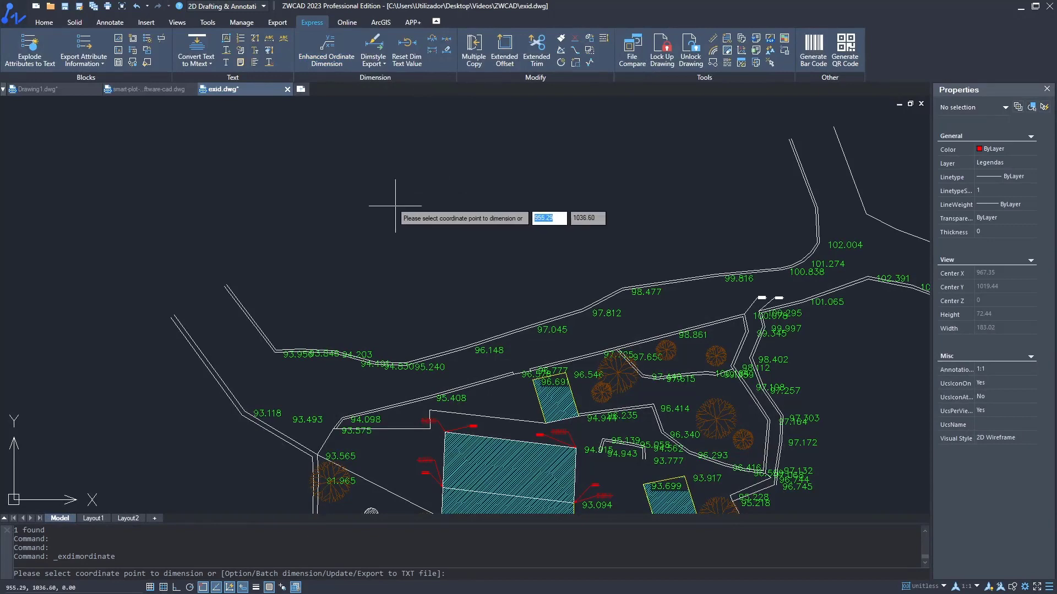
middle_drag(404, 306, 310, 226)
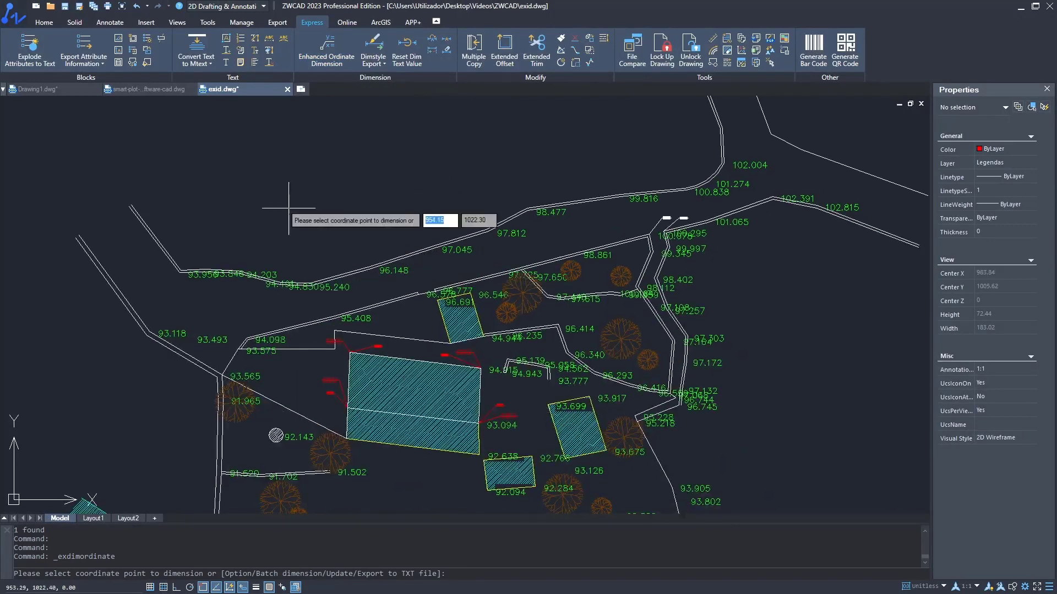
middle_drag(365, 265, 349, 316)
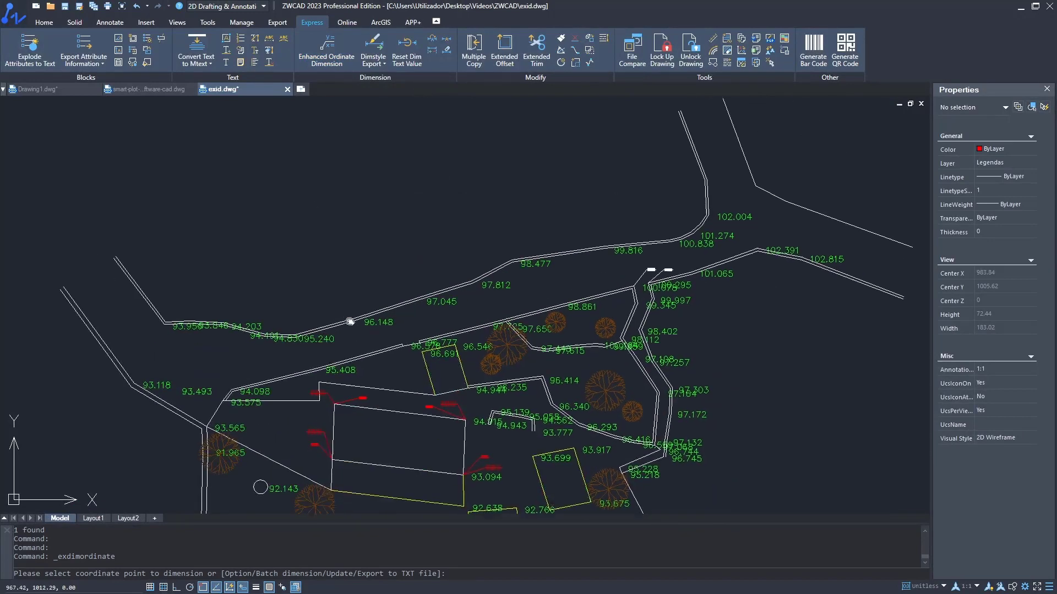
right_click(401, 211)
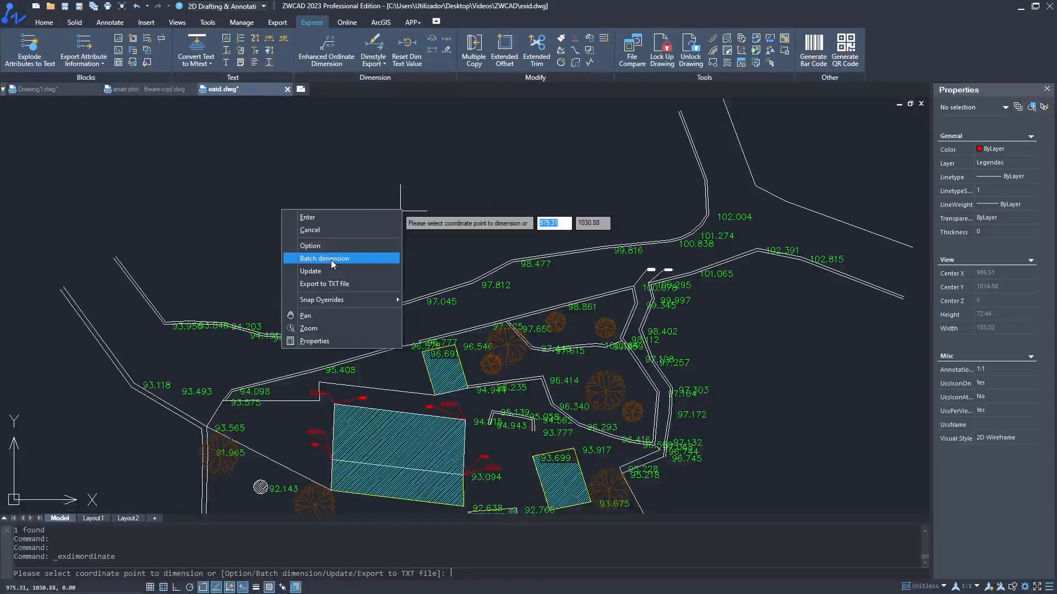
Set batch dimensioning to polylines only, offset 5, Top right position
click(332, 260)
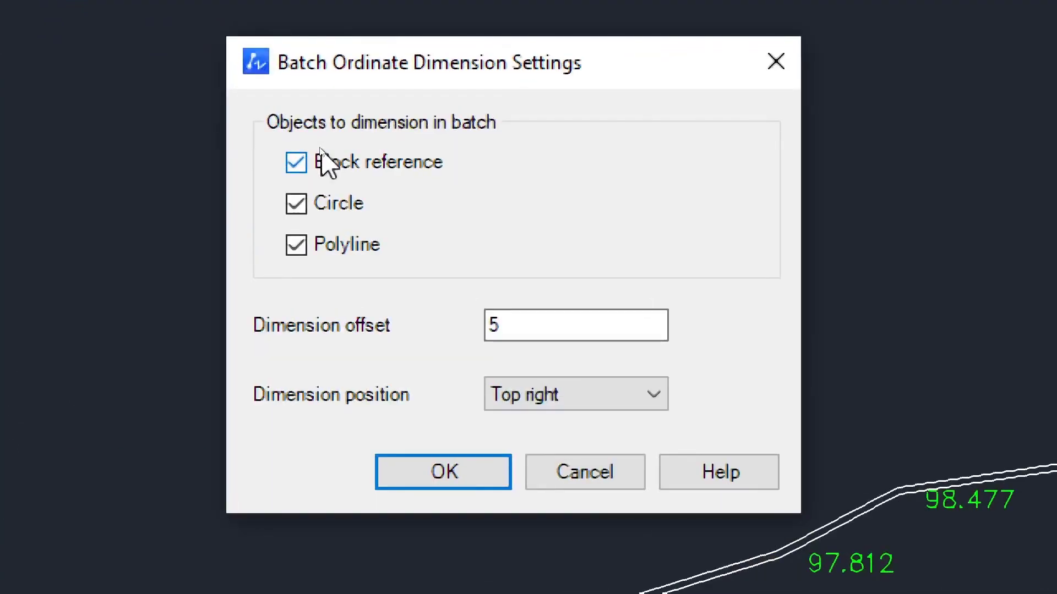
click(300, 208)
click(294, 248)
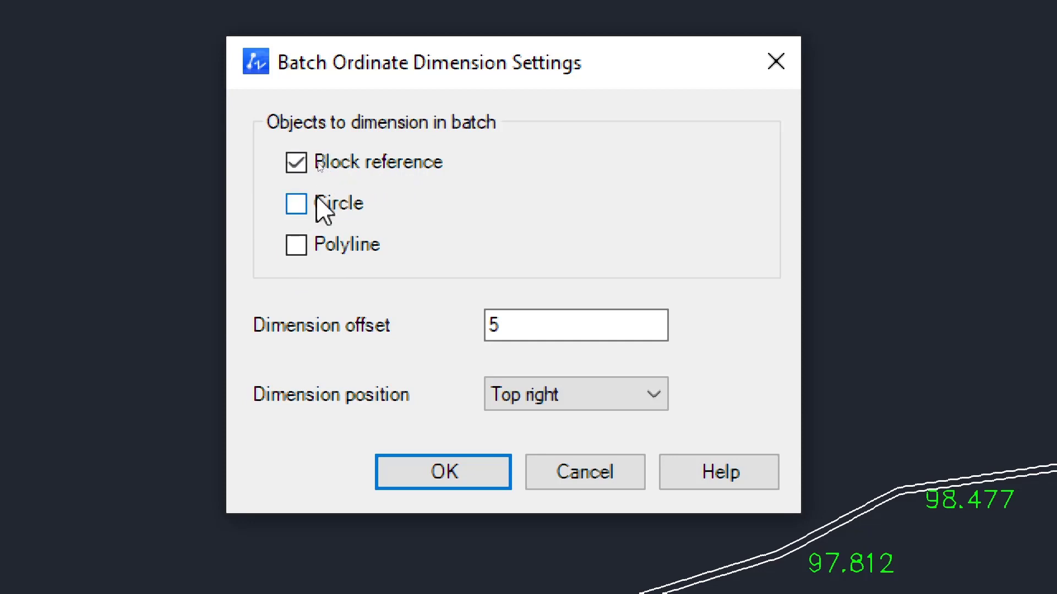
click(319, 164)
click(321, 250)
double_click(537, 327)
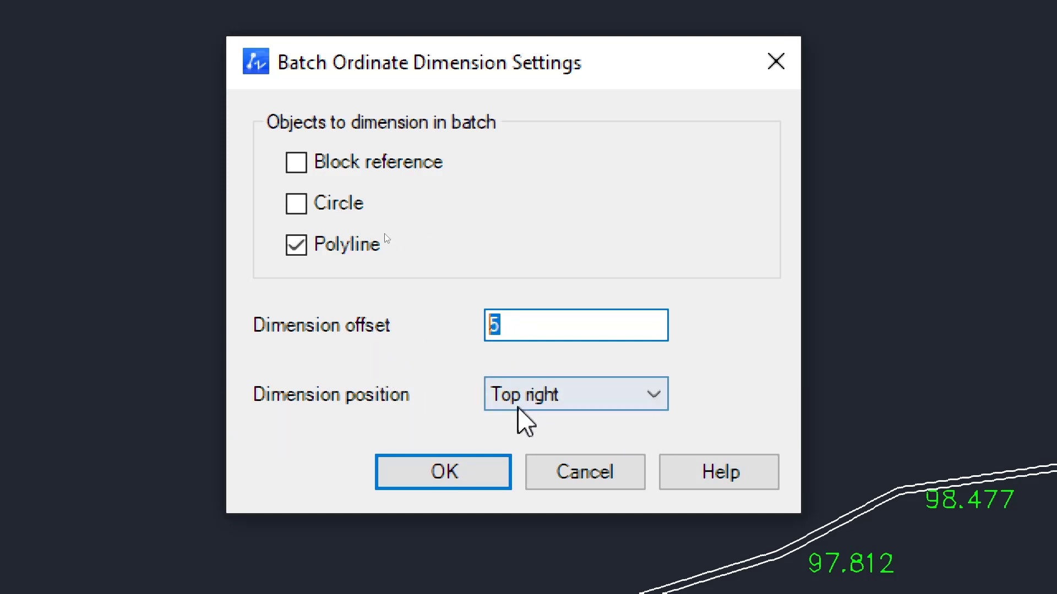
click(600, 396)
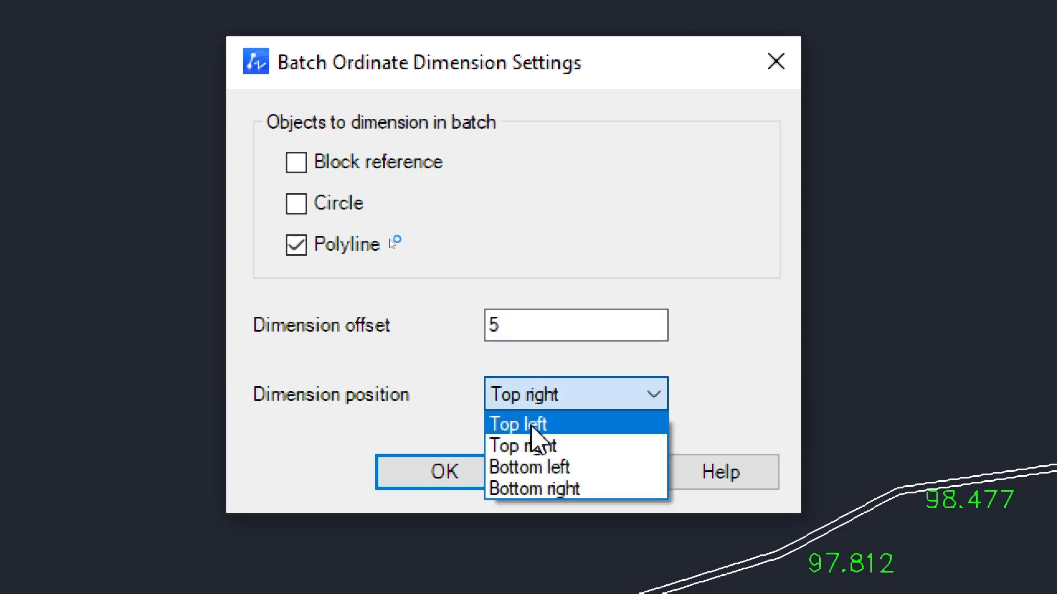
click(528, 449)
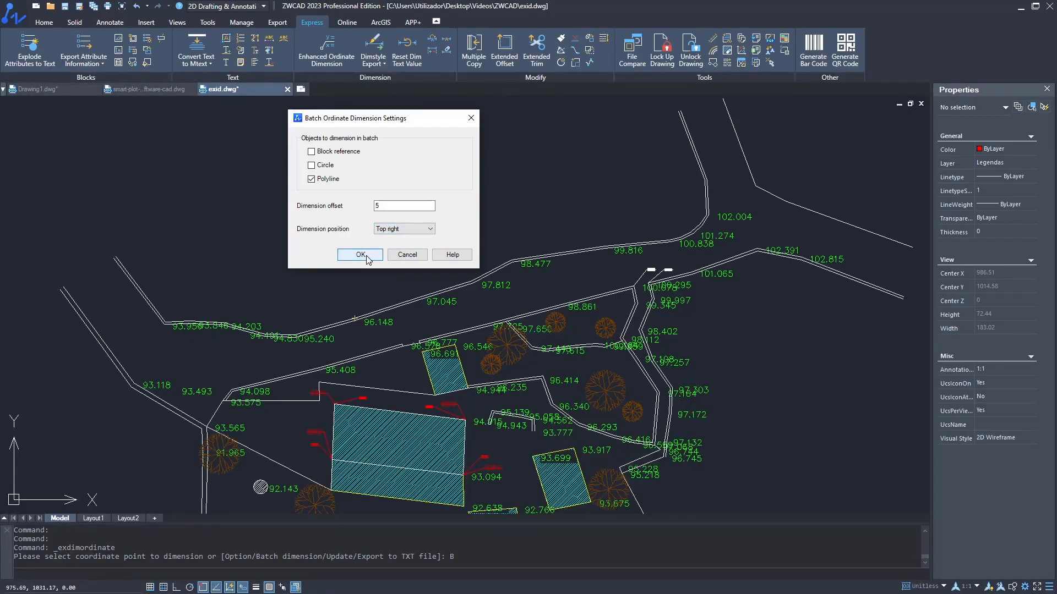
click(367, 258)
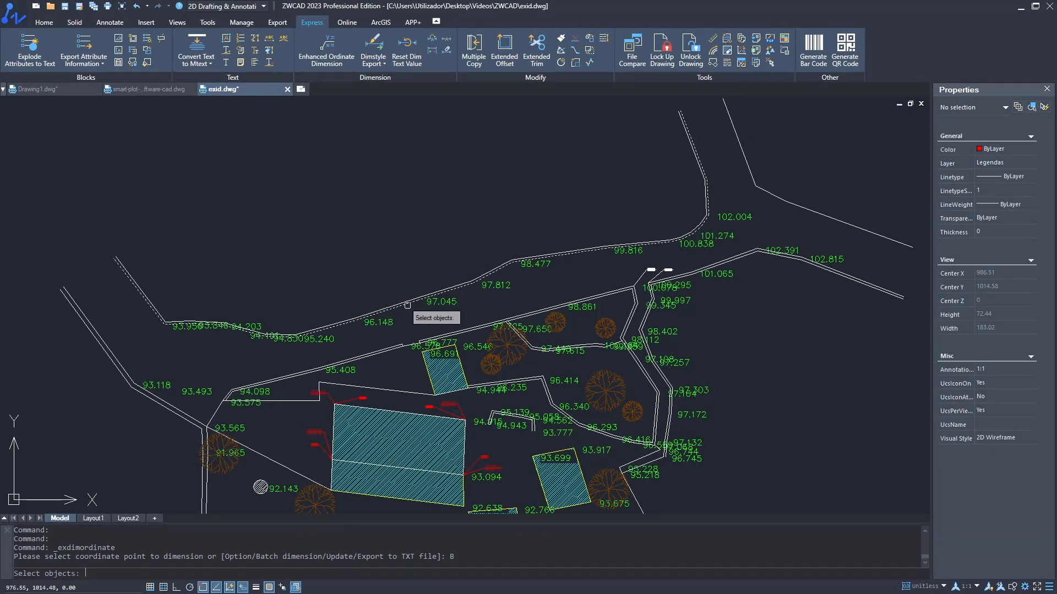
Pick the upper, lower and upper-right boundary polylines and the right road polyline
scroll(407, 304, up, 2)
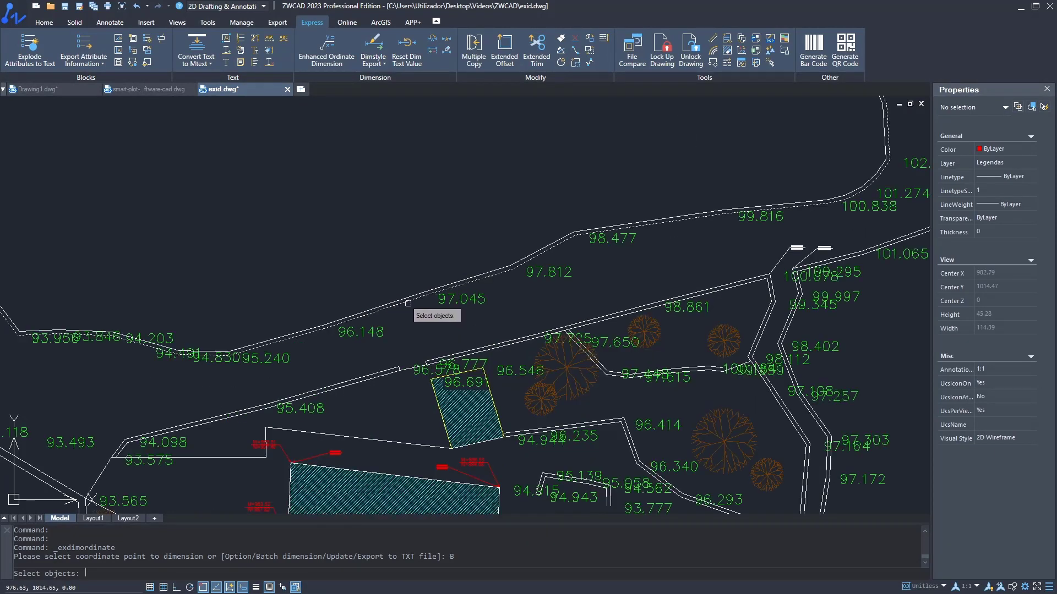
click(407, 303)
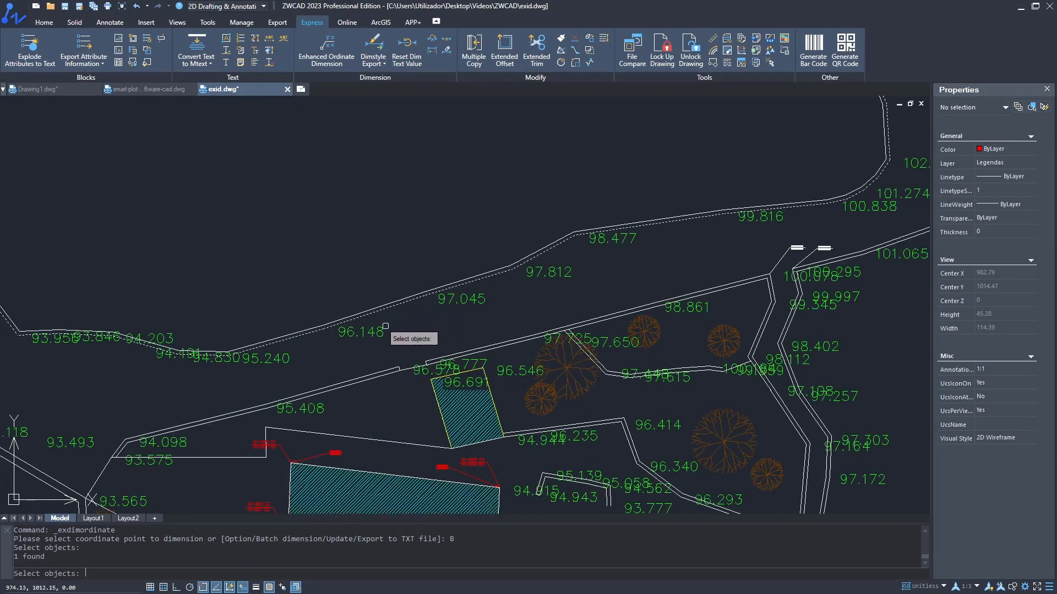
click(360, 375)
scroll(538, 354, down, 3)
scroll(698, 245, up, 3)
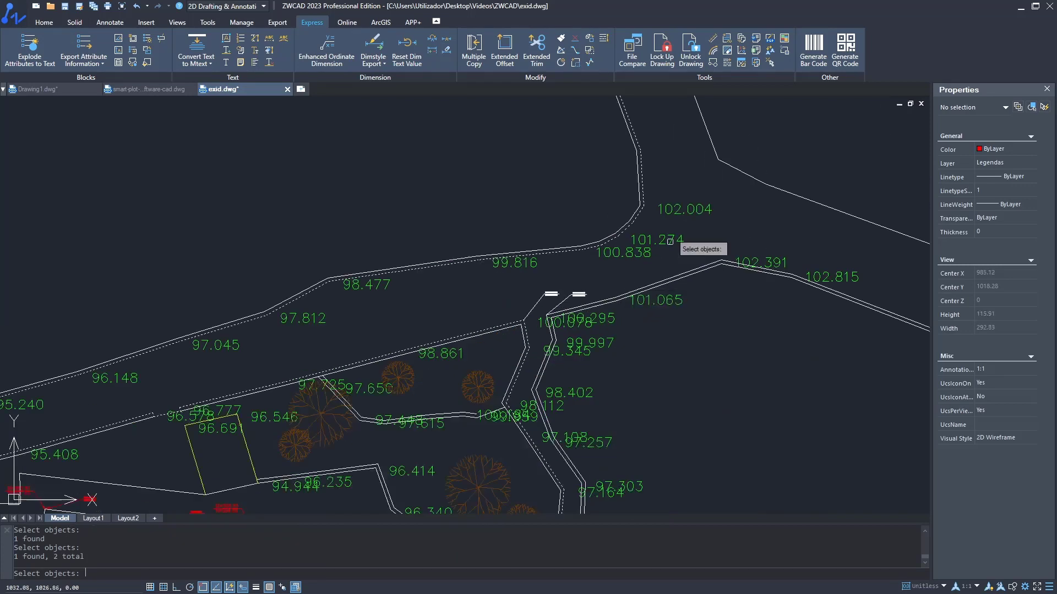
click(740, 171)
click(653, 282)
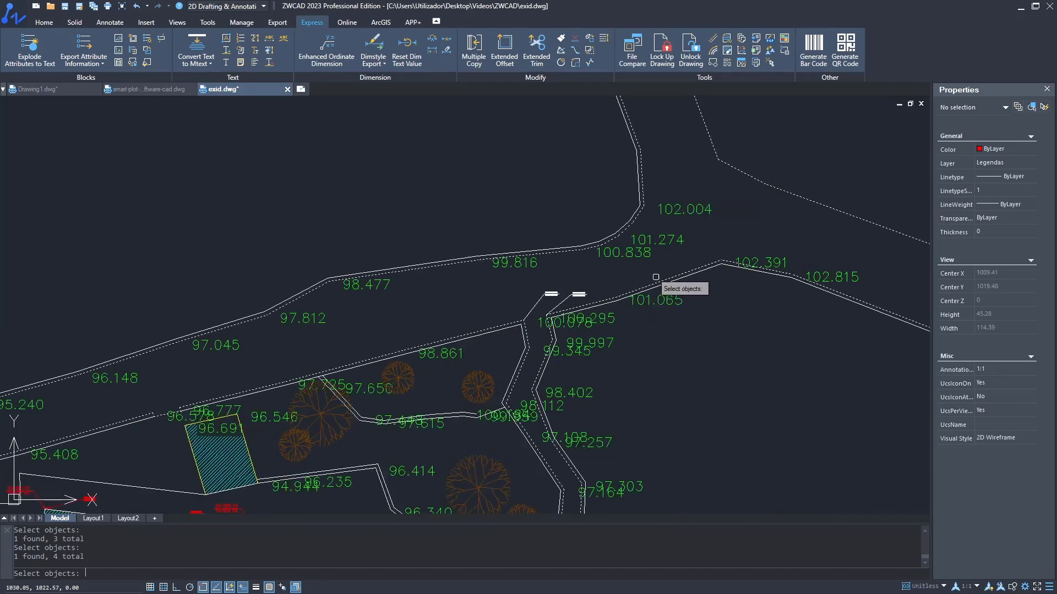
Add the left road polyline and one more, then generate the vertex coordinate labels
scroll(669, 319, down, 4)
scroll(669, 319, up, 2)
scroll(633, 337, down, 2)
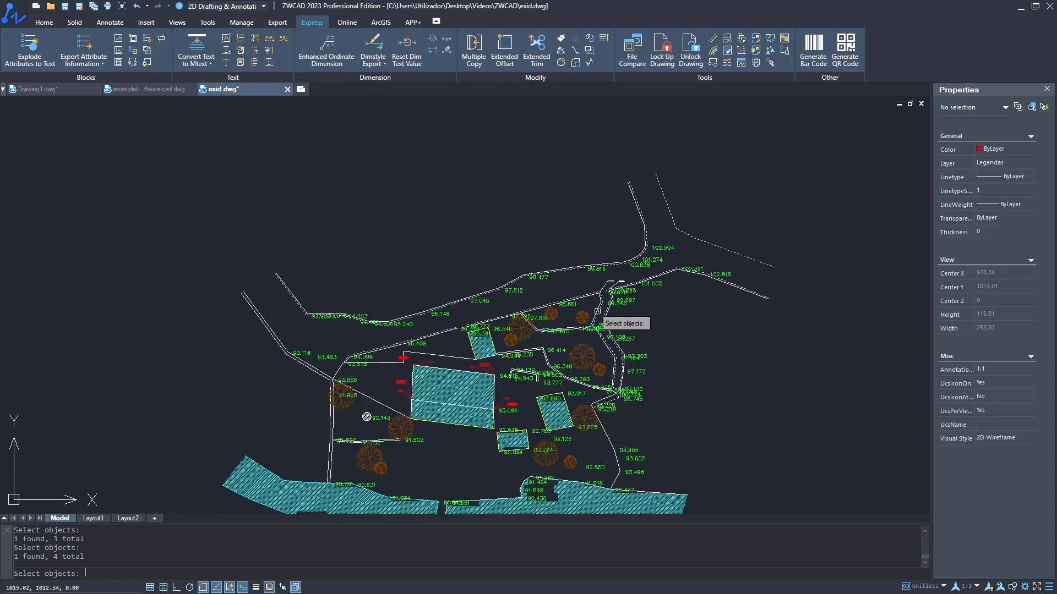
click(272, 329)
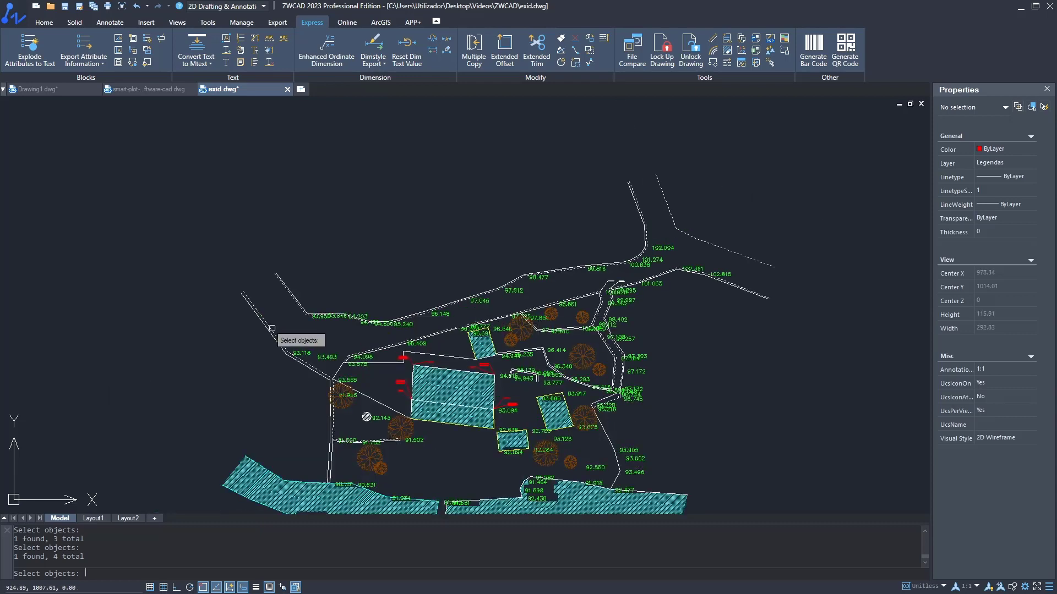
mouse_move(358, 322)
middle_down()
mouse_move(331, 292)
mouse_move(297, 287)
middle_up()
click(567, 246)
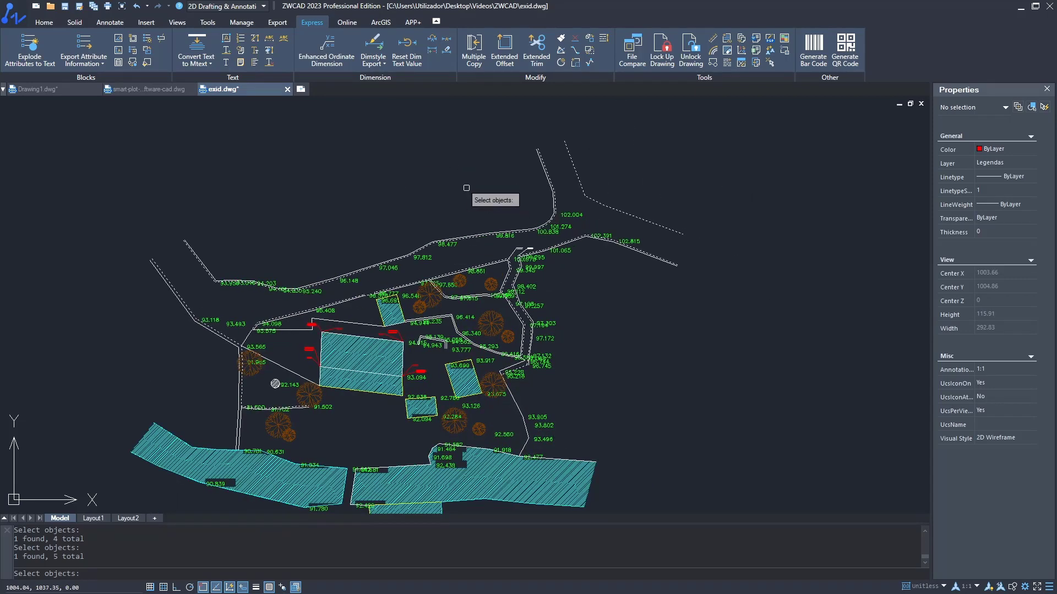
key(Return)
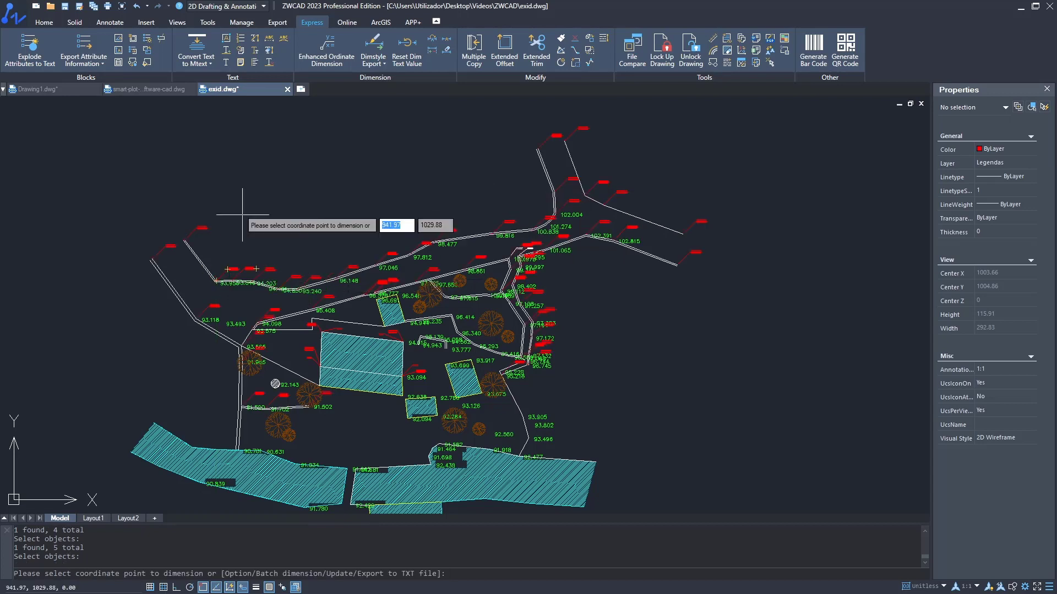
right_click(256, 199)
click(199, 208)
scroll(200, 220, up, 4)
scroll(184, 205, up, 6)
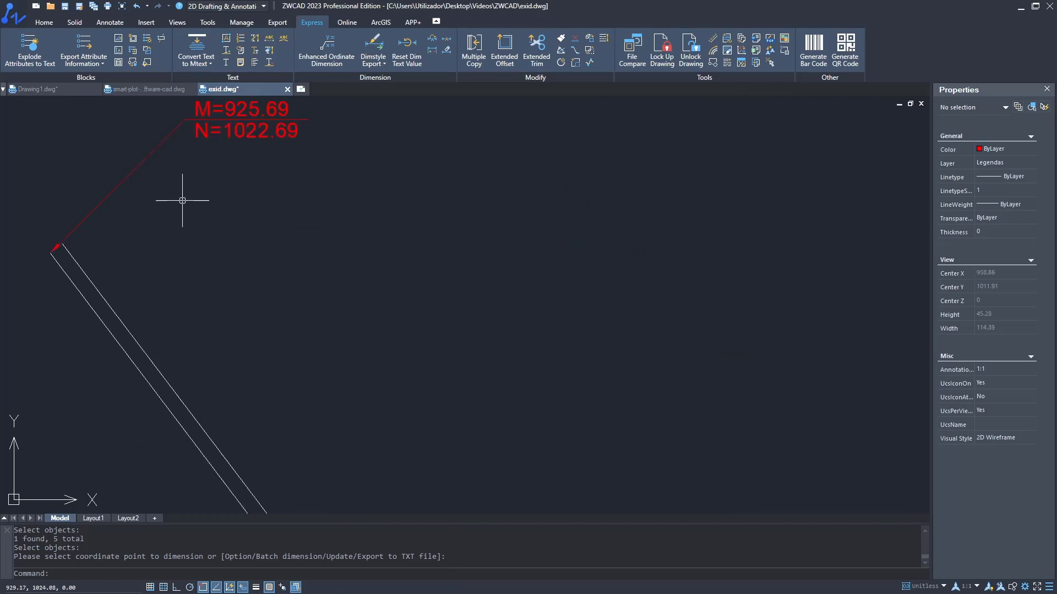
scroll(456, 358, up, 2)
scroll(218, 393, up, 2)
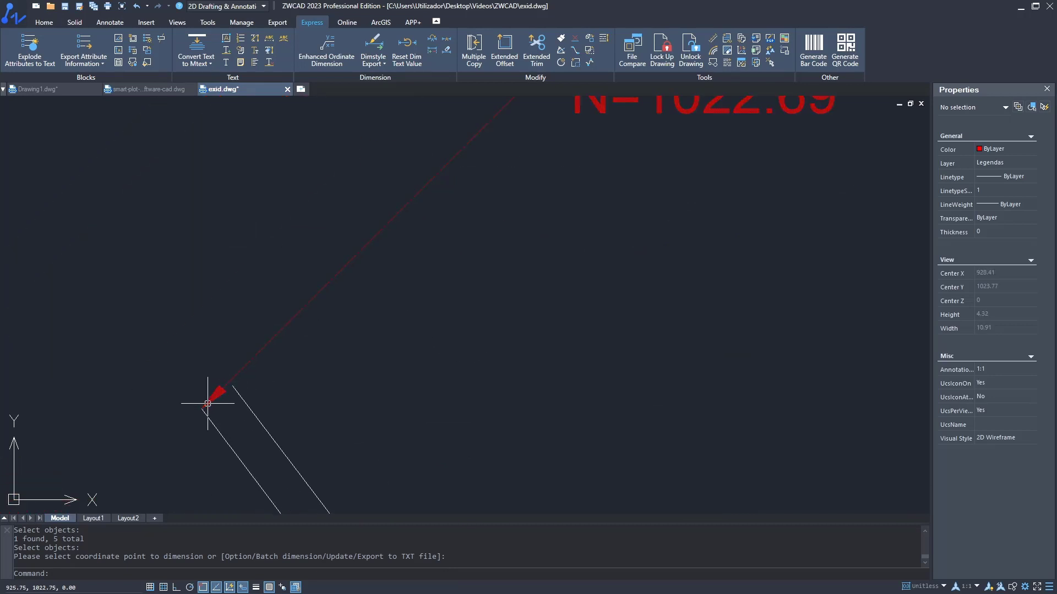
scroll(245, 420, down, 5)
middle_drag(451, 535, 338, 358)
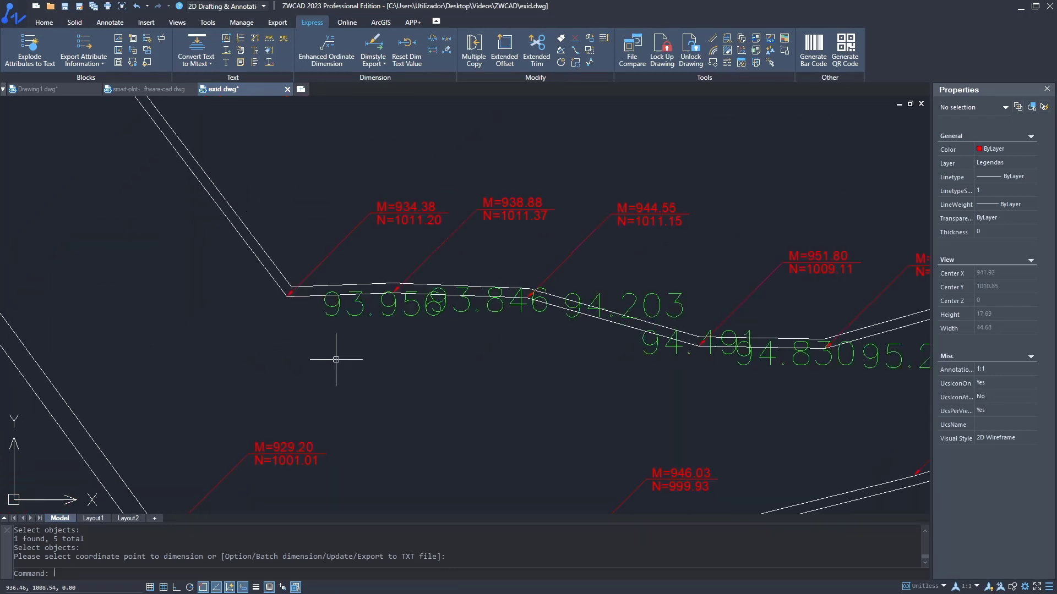
click(295, 302)
click(278, 278)
middle_drag(434, 338, 288, 337)
middle_drag(430, 377, 275, 352)
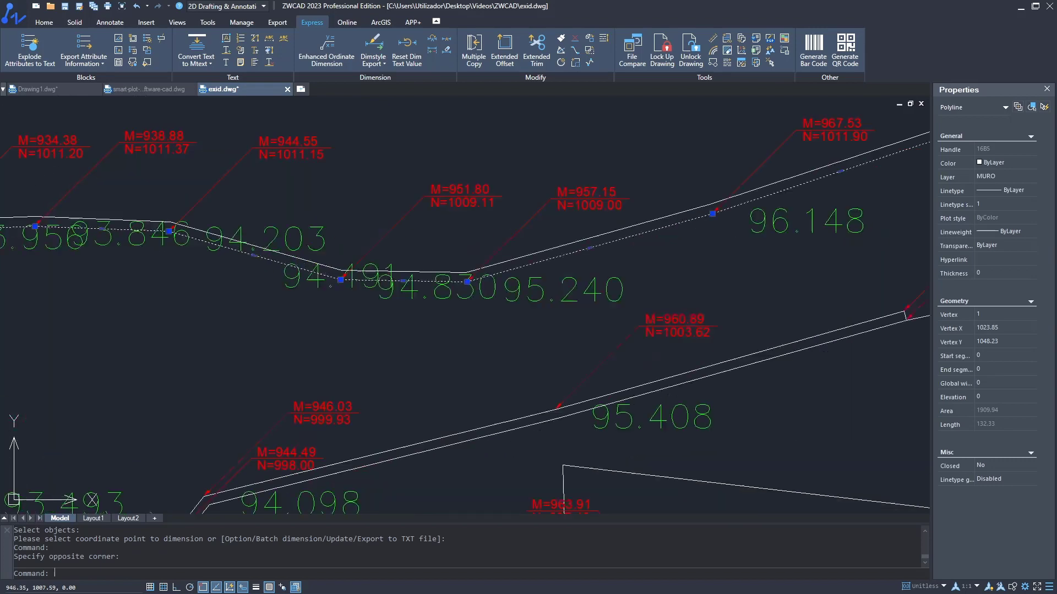
middle_drag(353, 333, 263, 326)
middle_drag(634, 183, 377, 370)
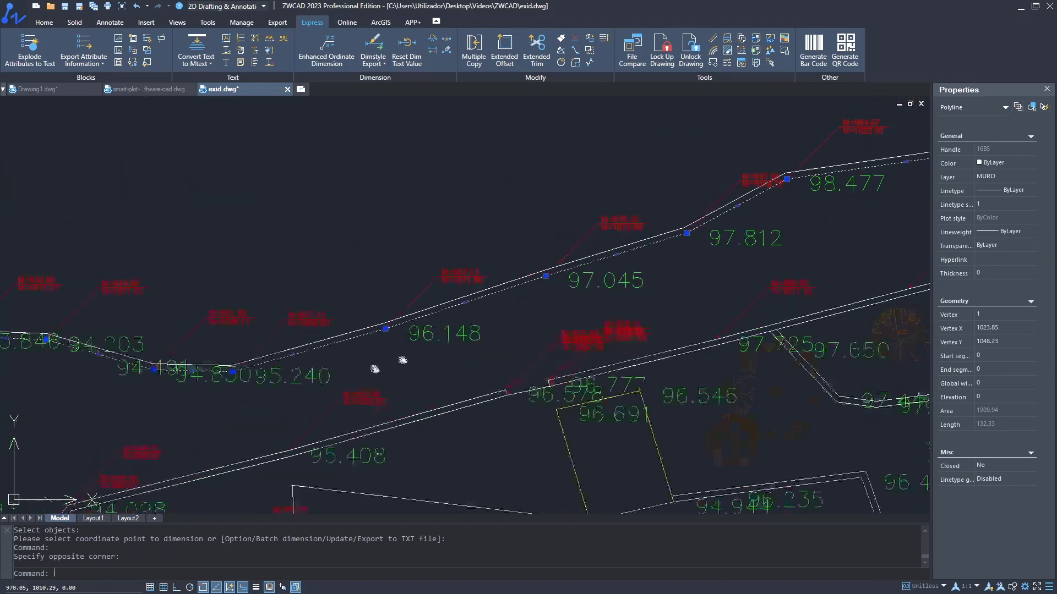
middle_drag(744, 316, 460, 337)
middle_drag(382, 288, 301, 390)
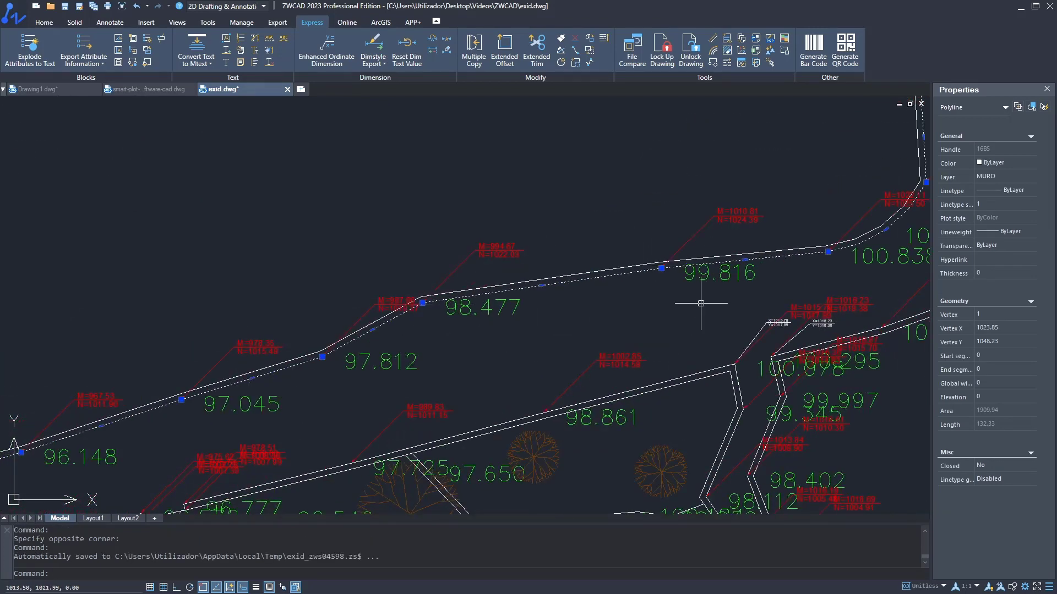
middle_drag(852, 236, 562, 371)
scroll(561, 371, up, 2)
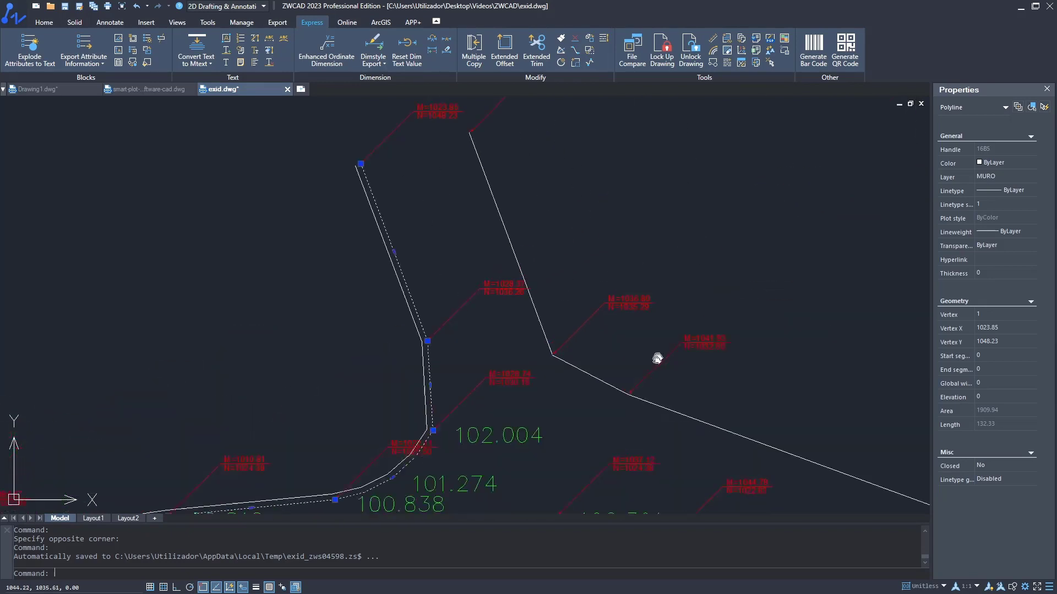
mouse_move(656, 358)
middle_down()
mouse_move(662, 417)
mouse_move(537, 295)
middle_up()
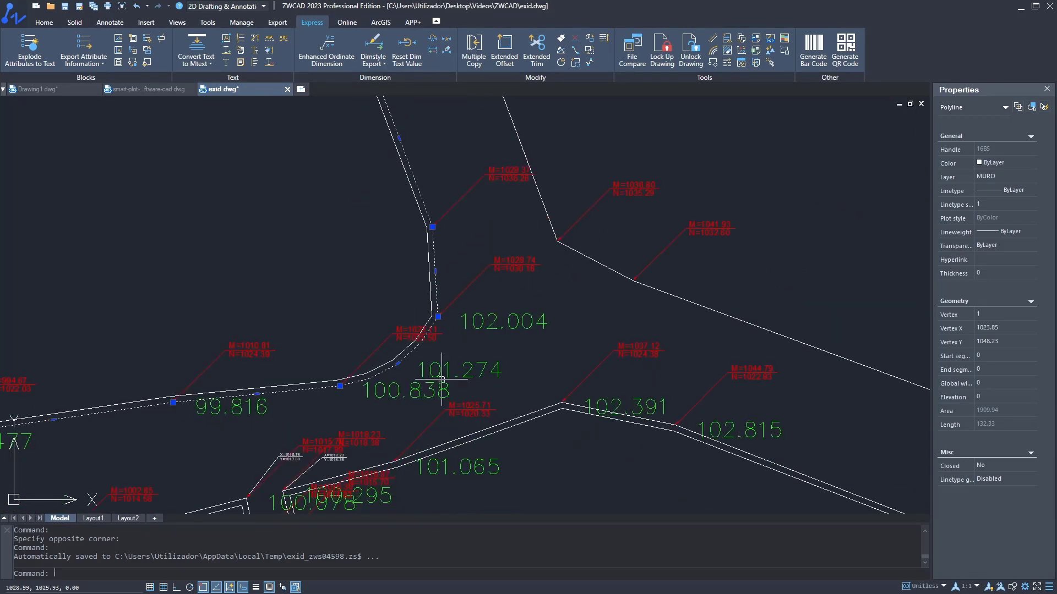
mouse_move(387, 434)
middle_down()
mouse_move(628, 283)
mouse_move(712, 314)
mouse_move(665, 248)
mouse_move(475, 347)
mouse_move(473, 432)
mouse_move(486, 479)
middle_up()
scroll(419, 209, down, 1)
scroll(422, 222, down, 5)
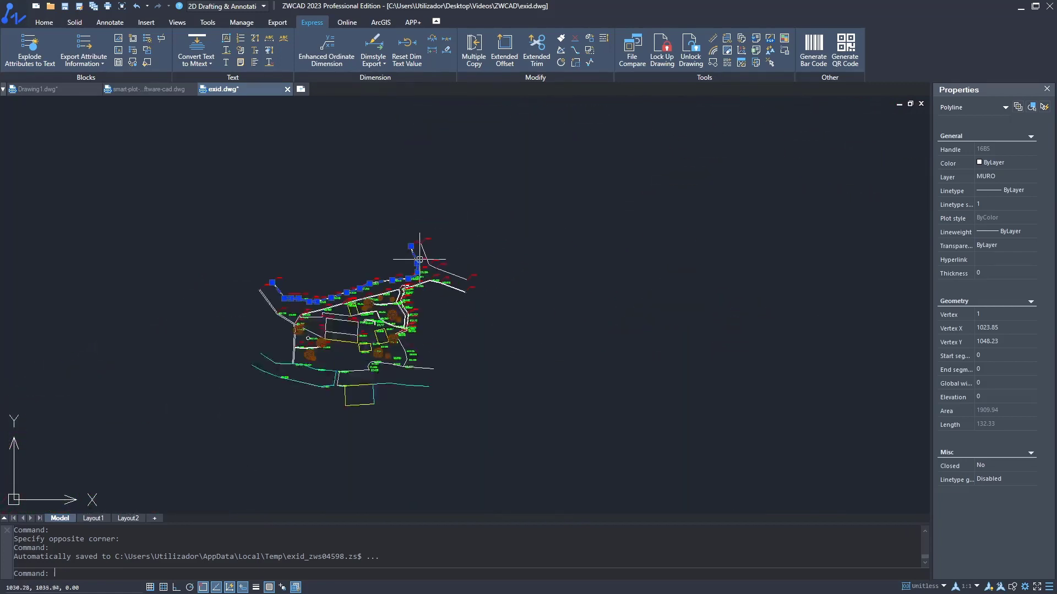
scroll(637, 236, up, 2)
scroll(590, 216, up, 2)
middle_drag(590, 215, 514, 343)
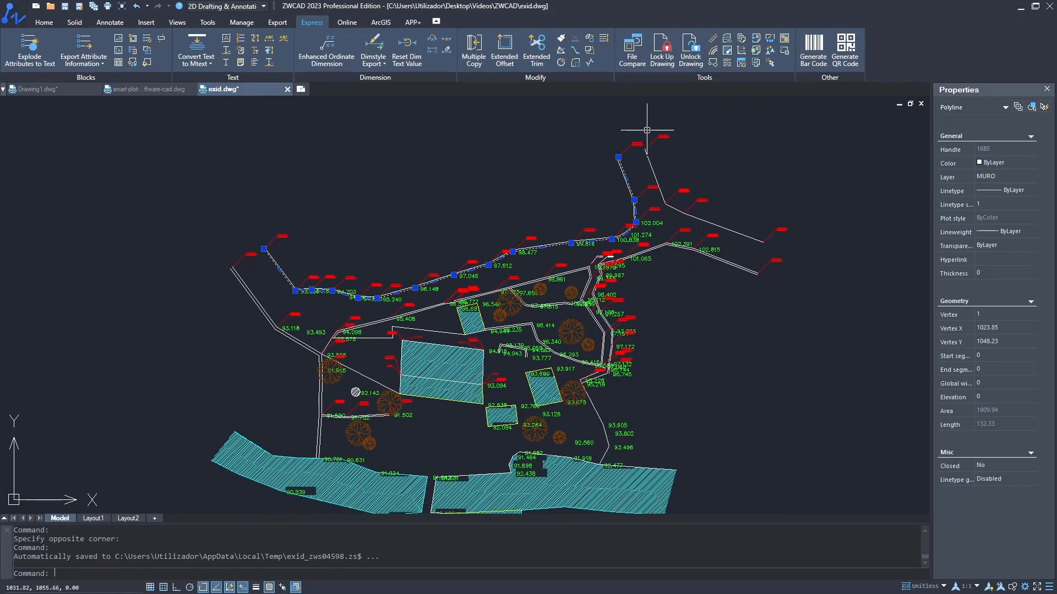
key(Escape)
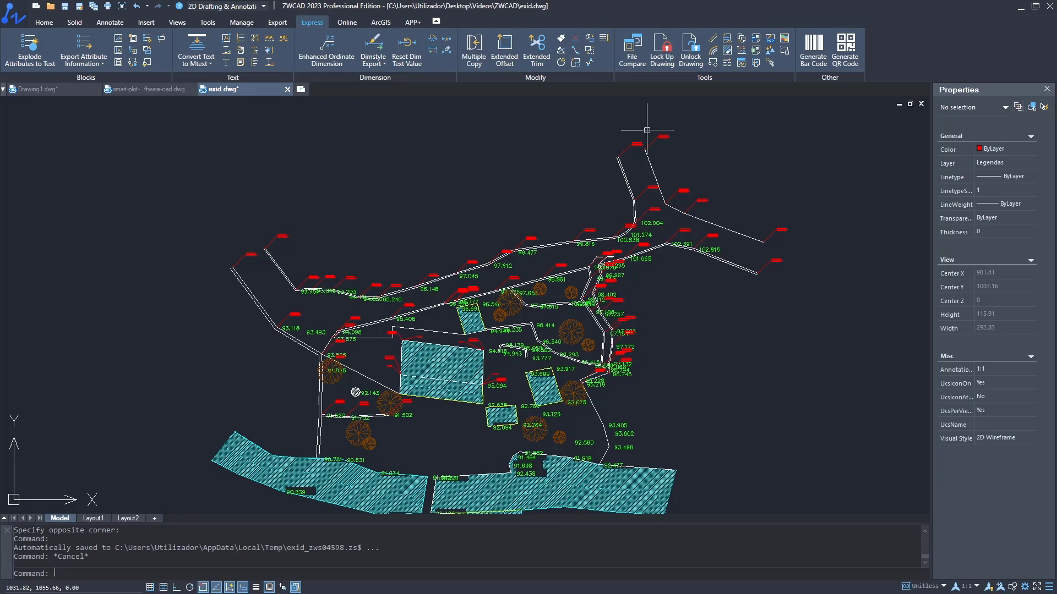
Start Enhanced Ordinate Dimension again and show its command options
scroll(578, 380, up, 2)
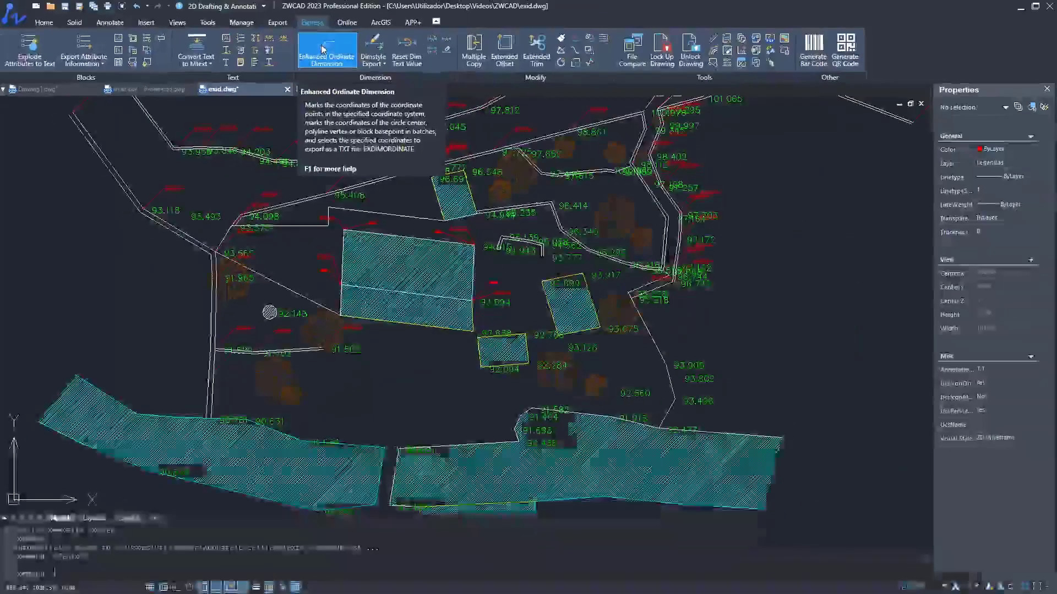
click(323, 49)
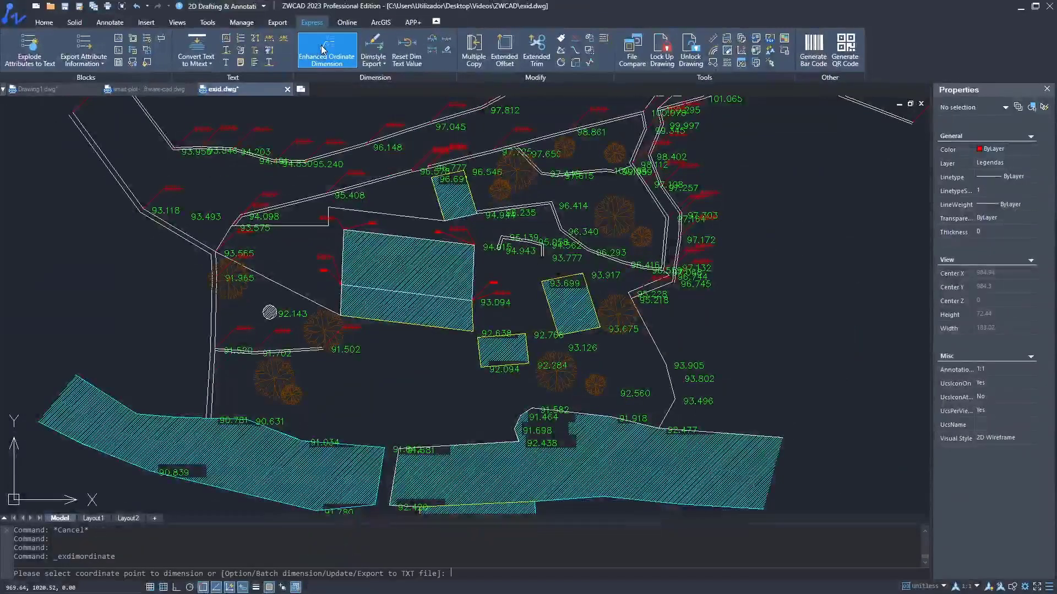
right_click(407, 190)
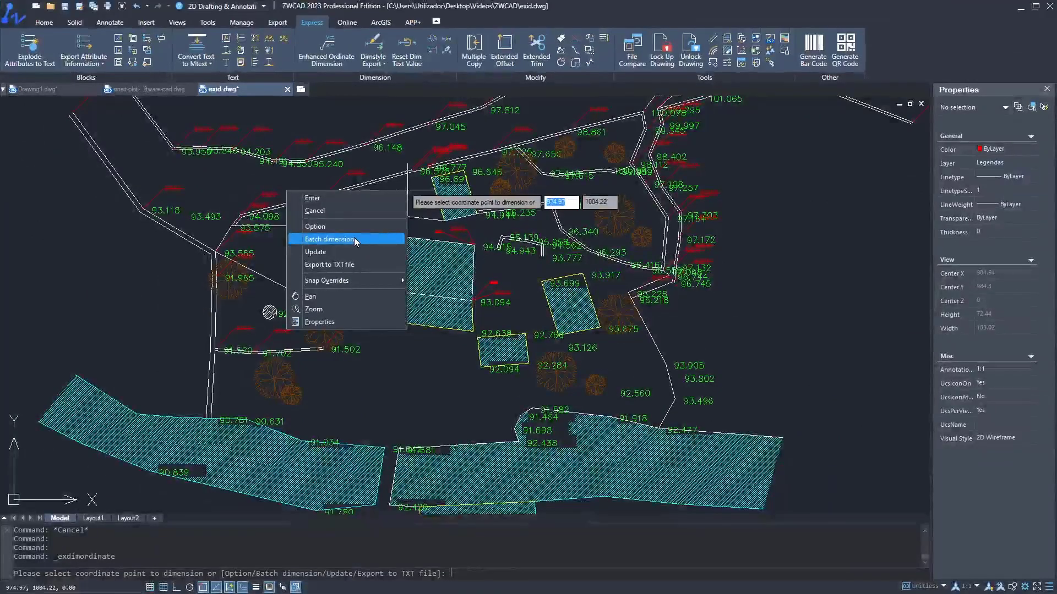
Switch batch dimensioning to block references with offset 3 at Bottom right
click(355, 240)
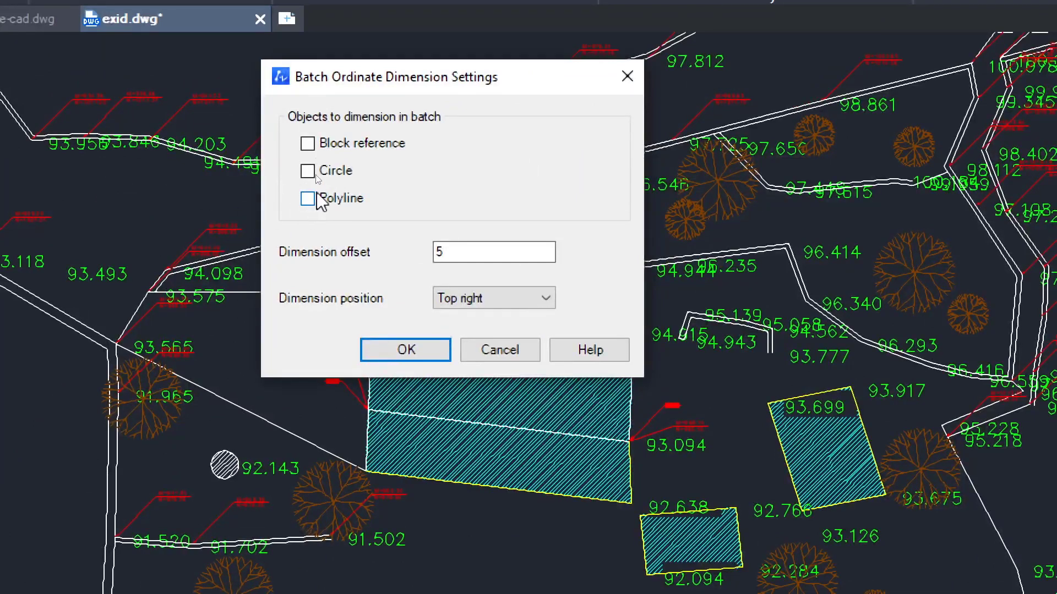
click(307, 145)
click(477, 251)
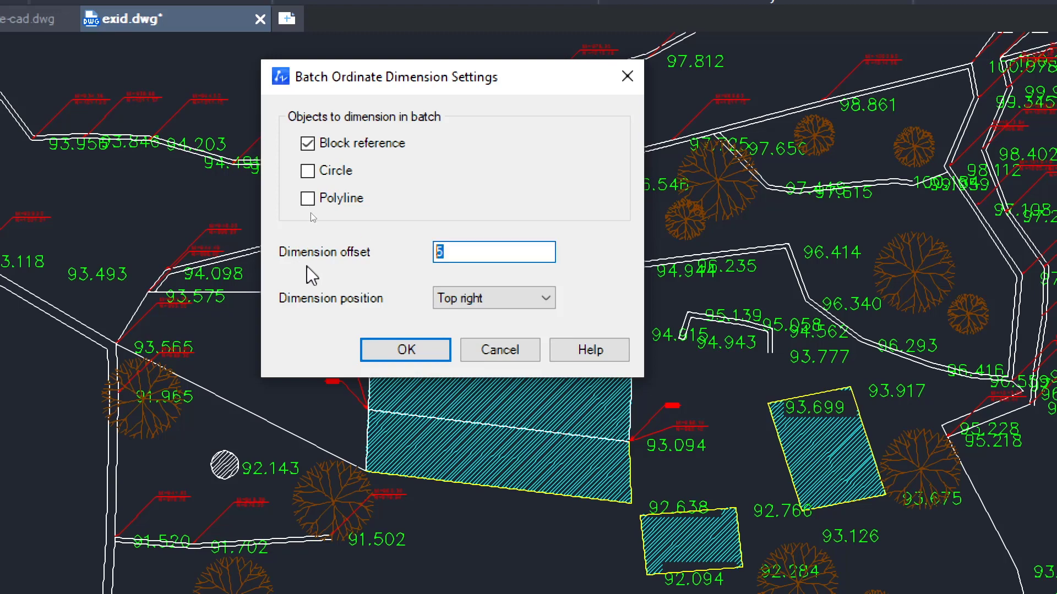
double_click(484, 256)
text(3)
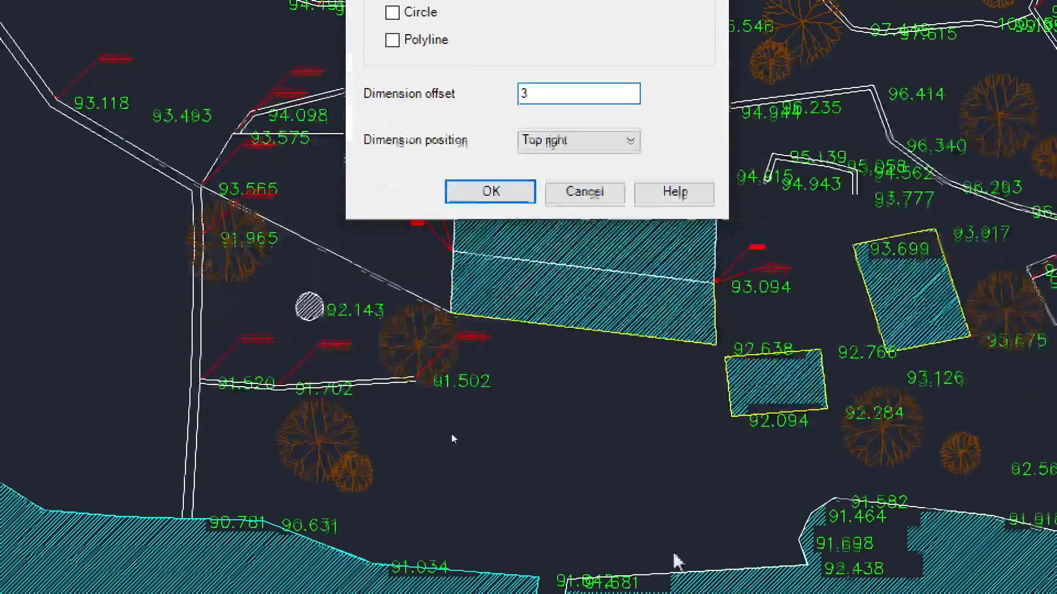
click(554, 146)
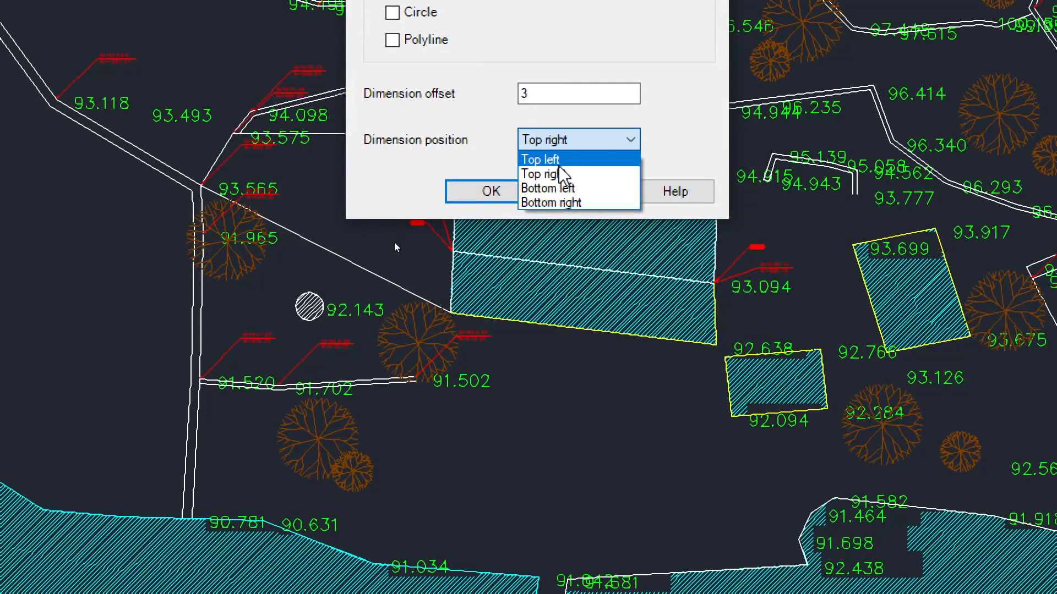
click(556, 204)
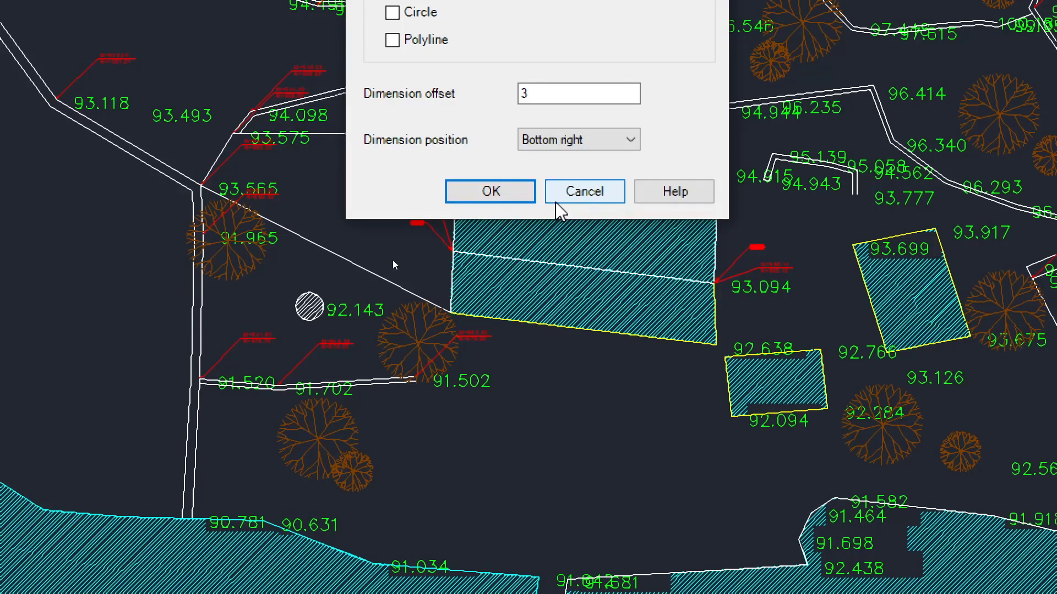
click(555, 203)
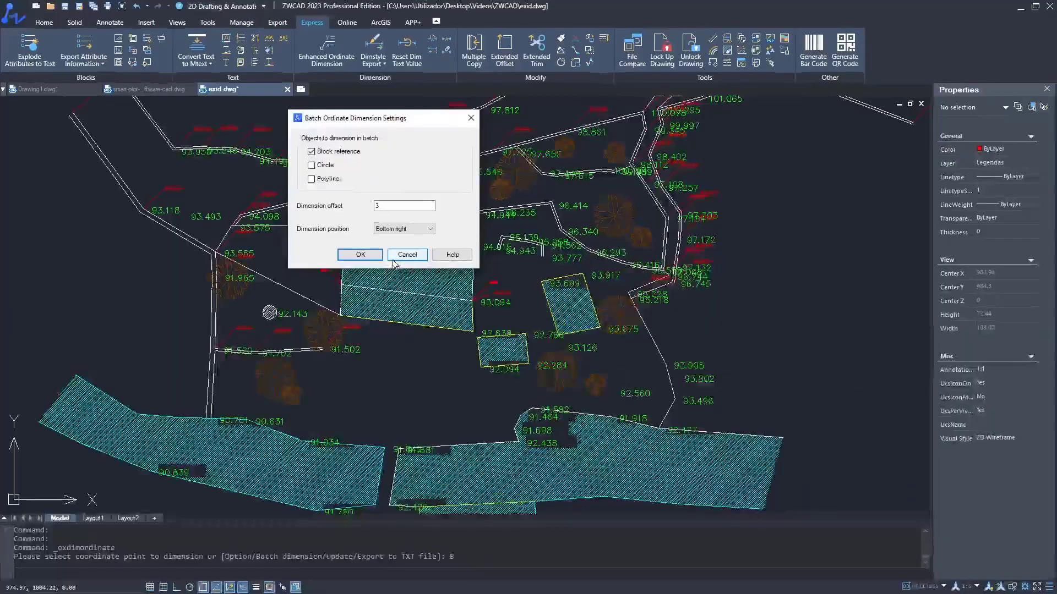
click(360, 255)
Pick the 13 tree block references and label each with M/N coordinates
click(237, 295)
click(314, 327)
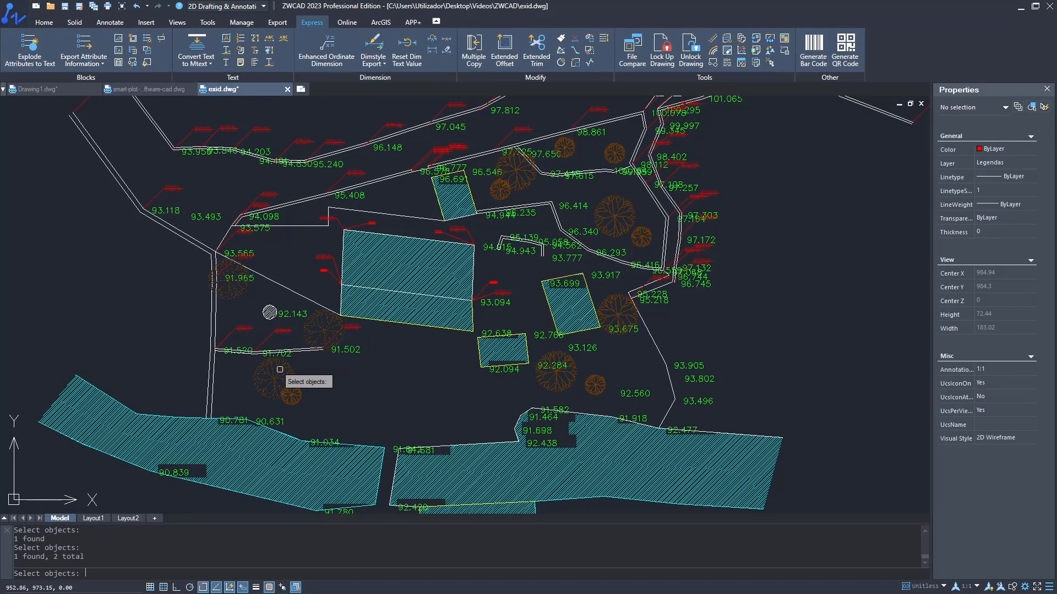
click(282, 368)
click(291, 395)
click(573, 385)
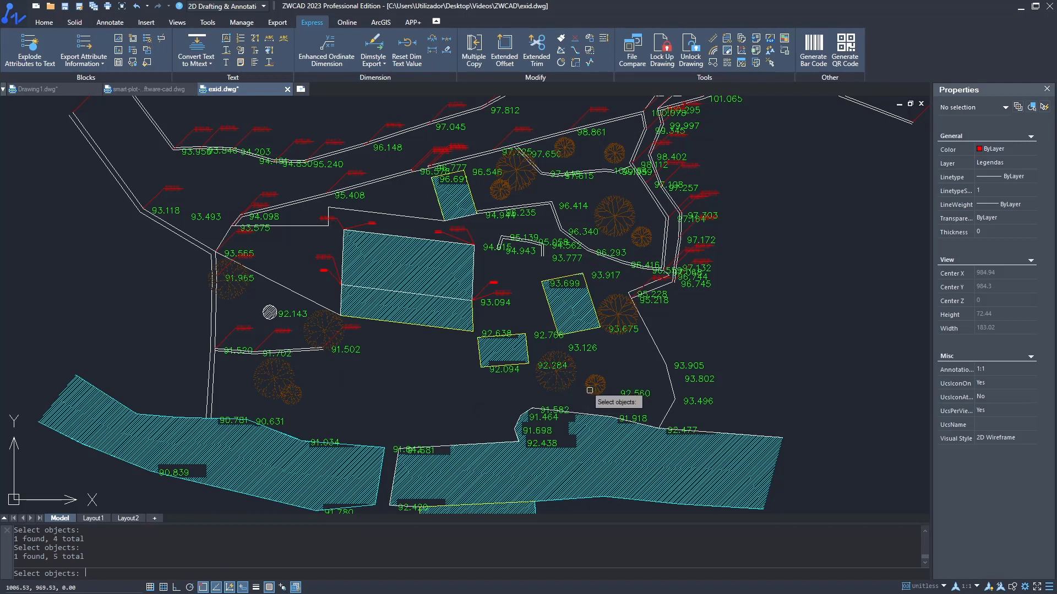
click(610, 308)
click(641, 239)
click(614, 216)
click(615, 154)
click(564, 149)
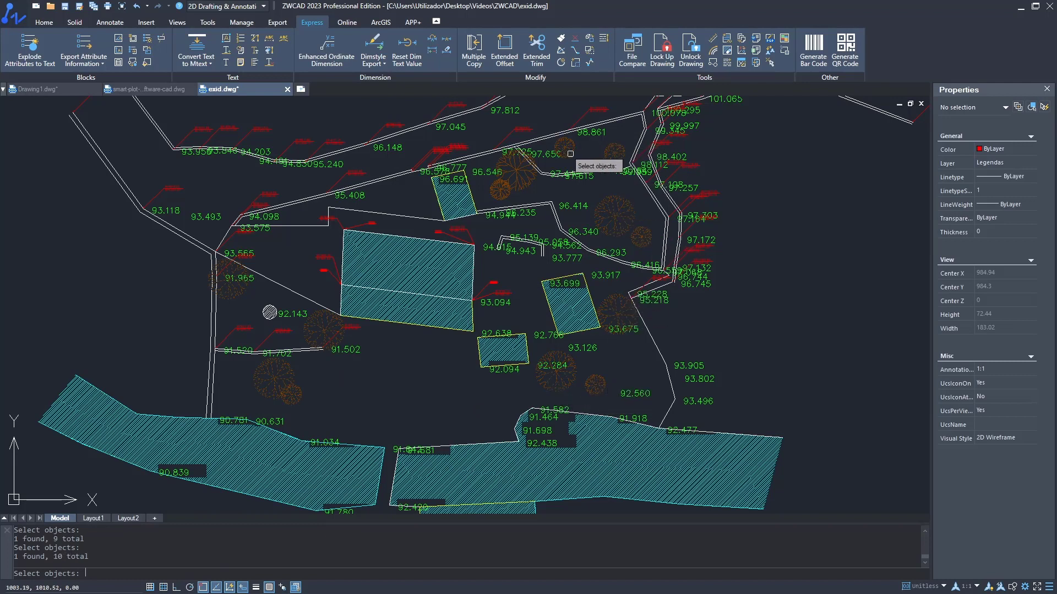
click(517, 171)
click(500, 193)
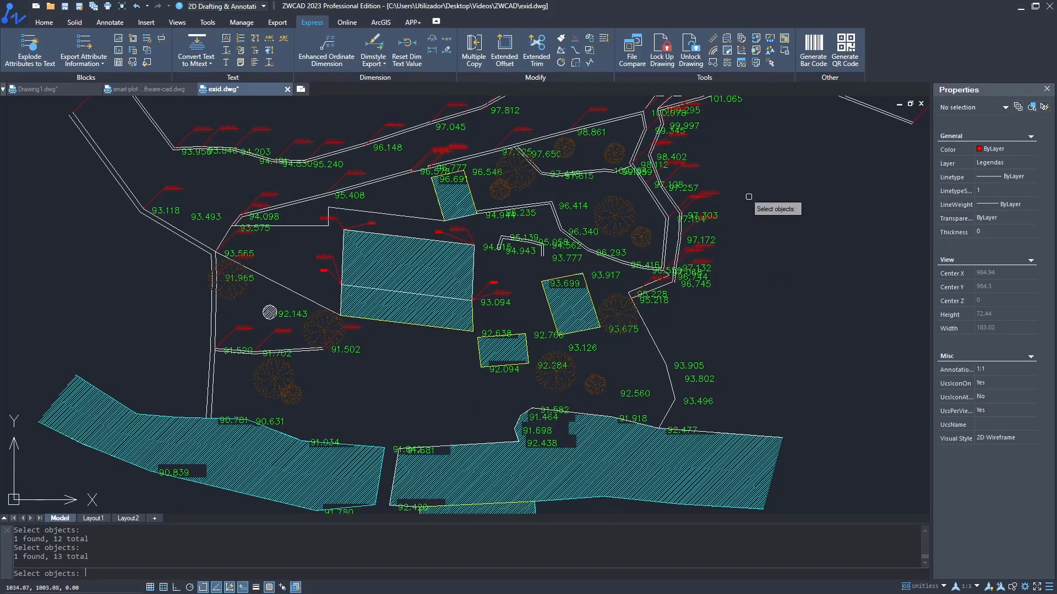
key(Return)
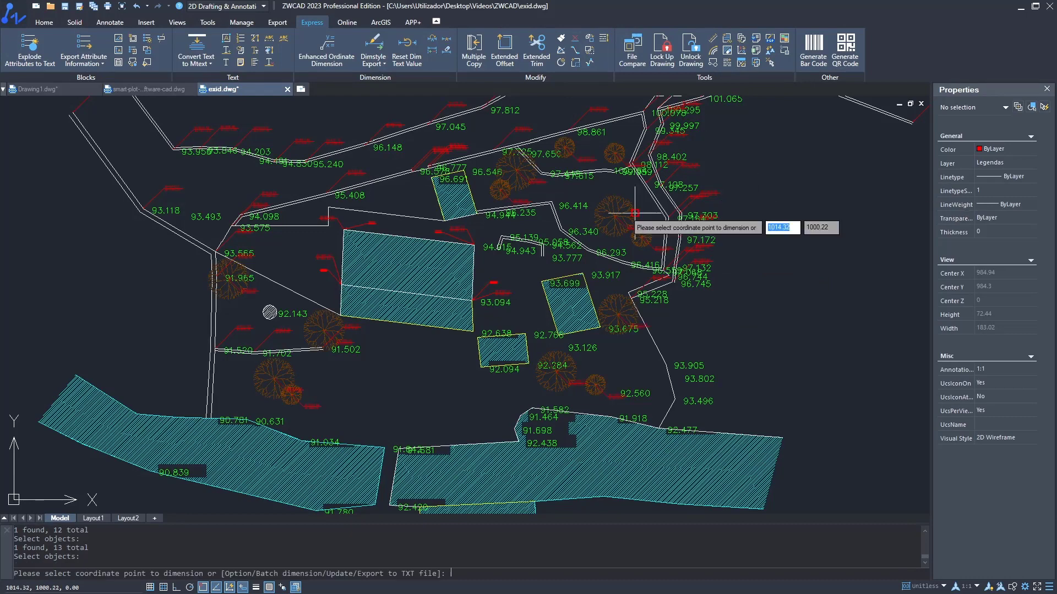
right_click(246, 255)
click(259, 263)
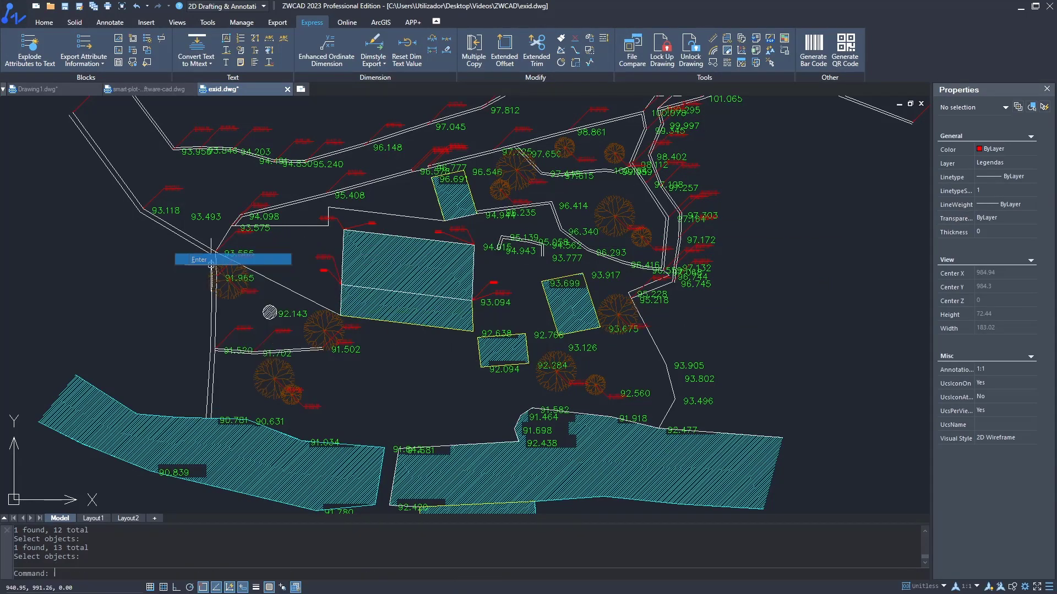
scroll(248, 306, up, 3)
scroll(264, 274, up, 2)
scroll(302, 297, down, 1)
scroll(359, 307, up, 1)
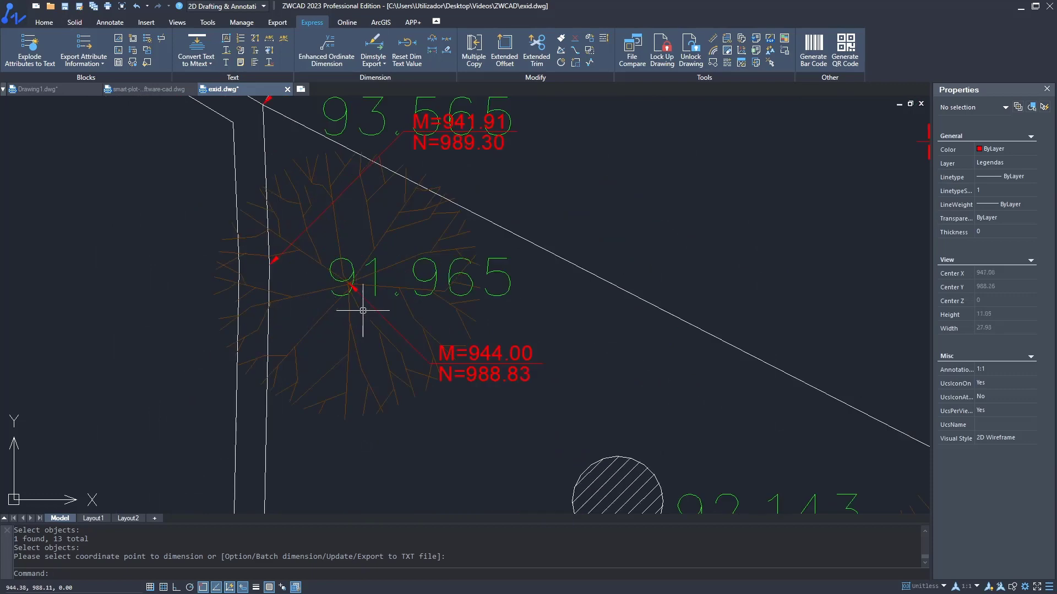
scroll(408, 349, down, 5)
mouse_move(408, 350)
middle_down()
mouse_move(496, 367)
mouse_move(633, 441)
middle_up()
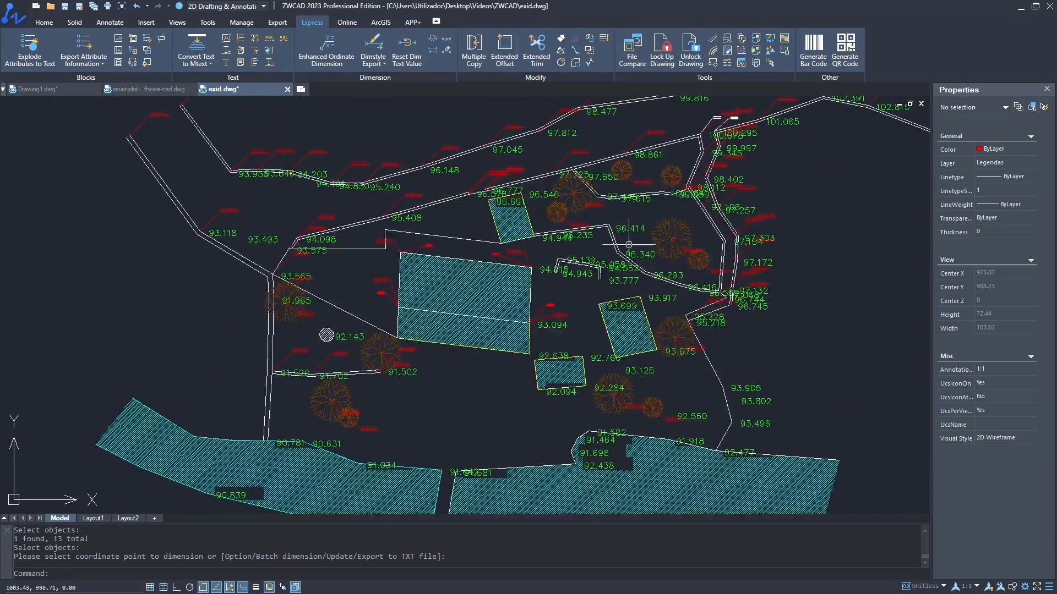